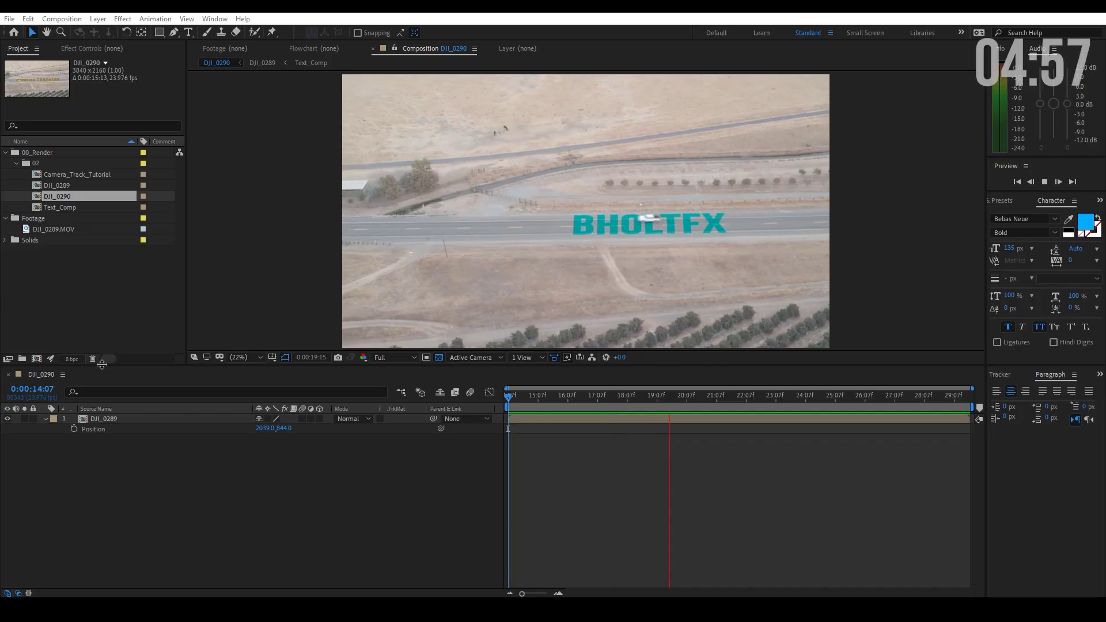
- Create a new UHD 4K composition named 3DCameraTrack
{"action": "right_click", "coordinate": [91, 297]}
{"action": "left_click", "coordinate": [202, 304]}
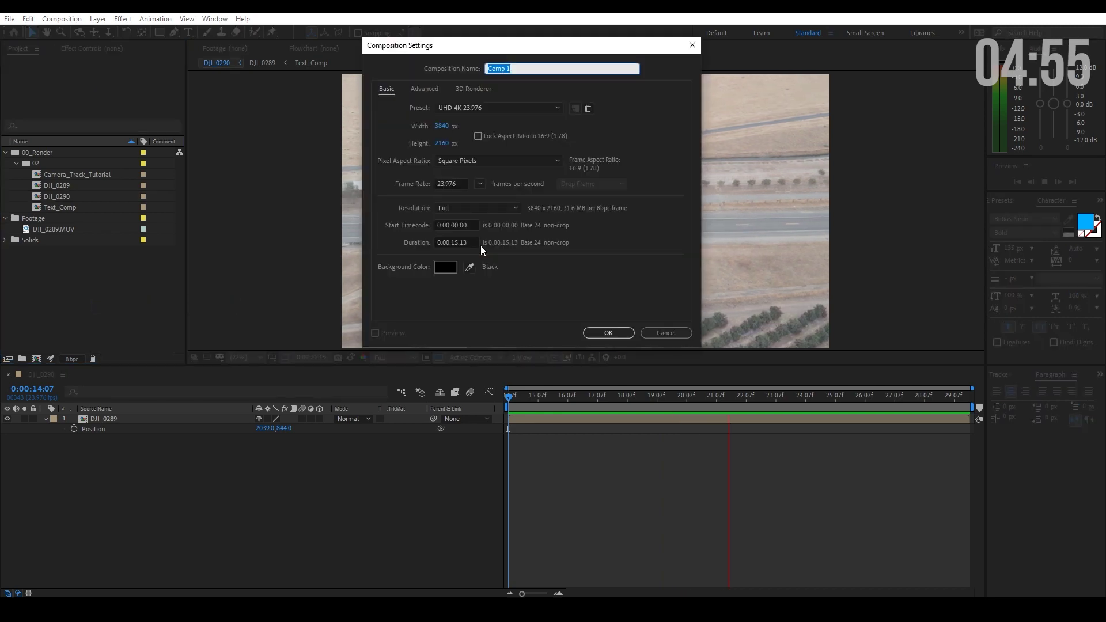
{"action": "type", "text": "3DCameraTrack"}
{"action": "key", "text": "Return"}
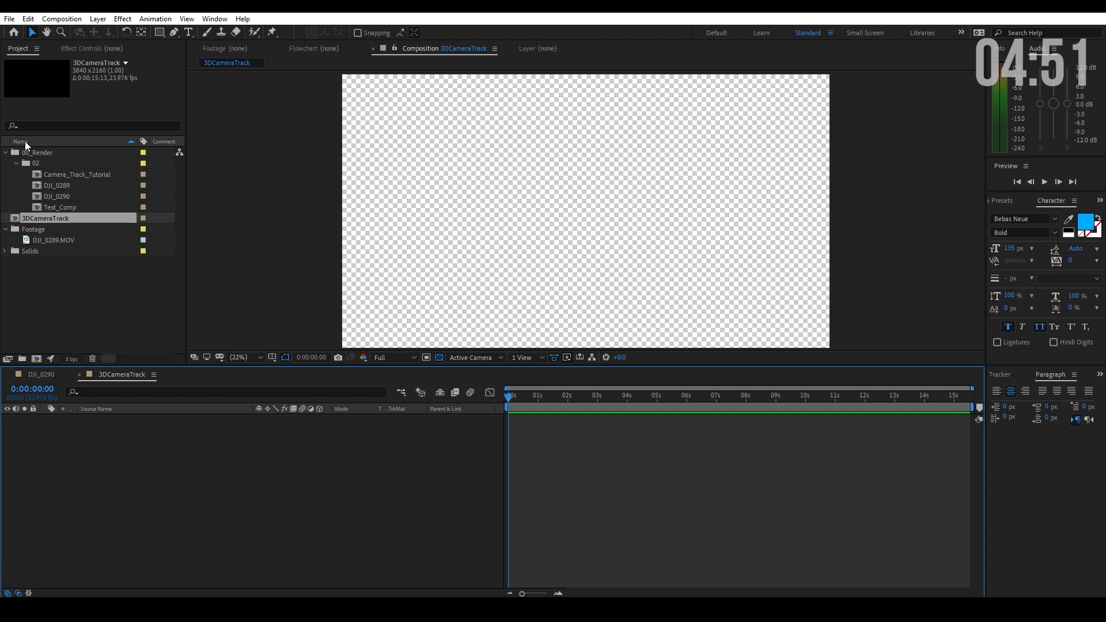
- Collapse the 00_Render folder and place the DJI_0289.MOV footage in the 3DCameraTrack composition
{"action": "left_click", "coordinate": [6, 152]}
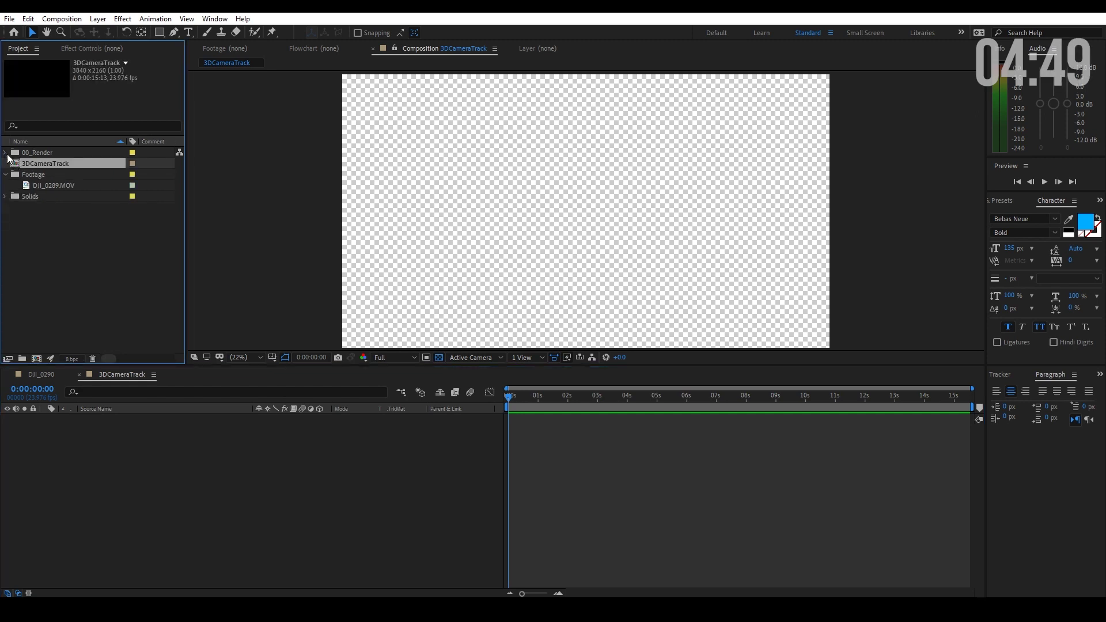
{"action": "left_click", "coordinate": [52, 185]}
{"action": "left_click_drag", "start_coordinate": [275, 472], "coordinate": [275, 473]}
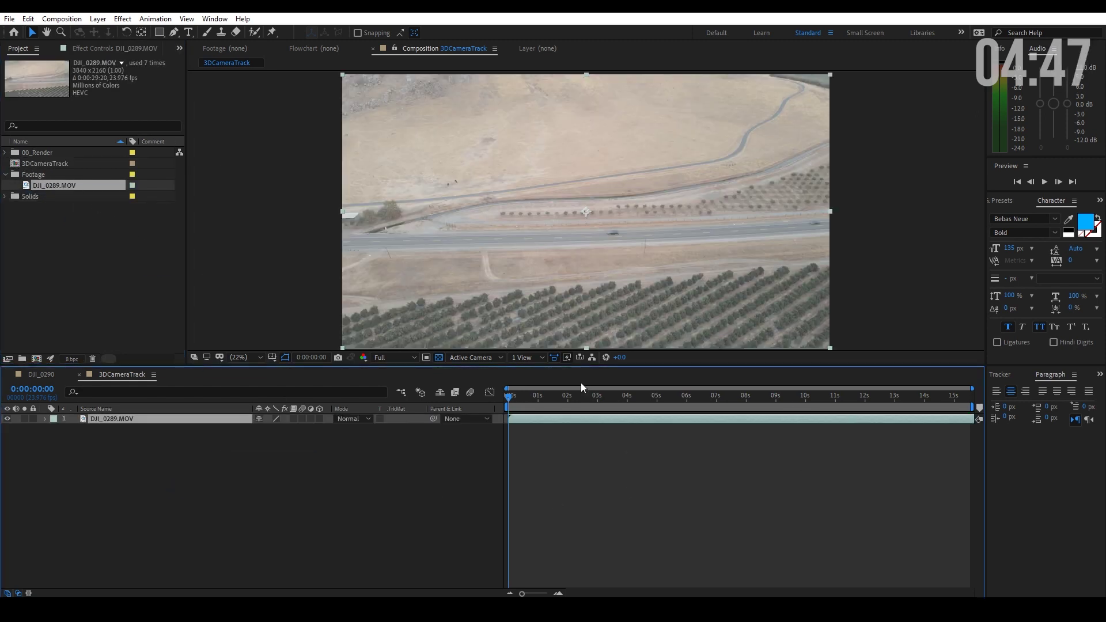
- Review the 3DCameraTrack composition's size, frame rate and duration settings without changing them
{"action": "left_click", "coordinate": [282, 520]}
{"action": "left_click", "coordinate": [62, 18]}
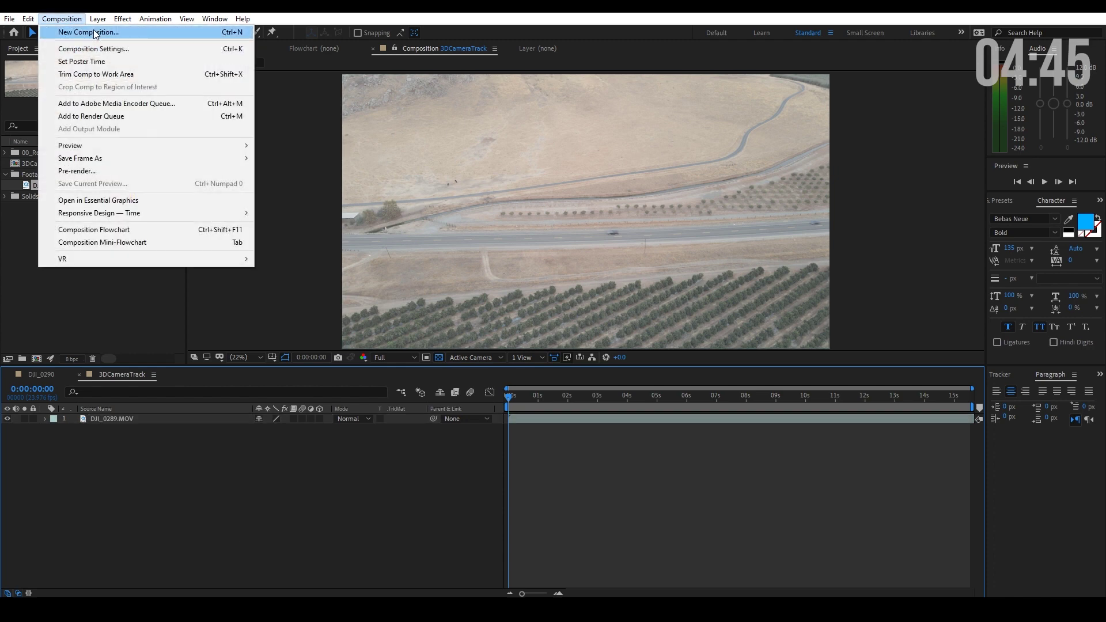
{"action": "left_click", "coordinate": [87, 47]}
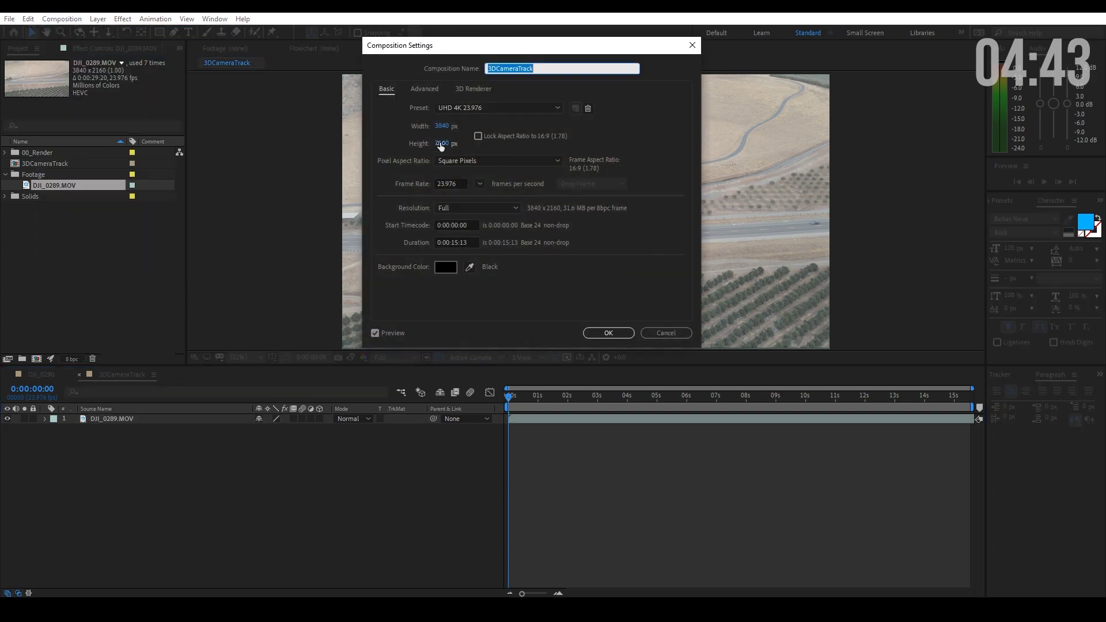
{"action": "left_click", "coordinate": [674, 333]}
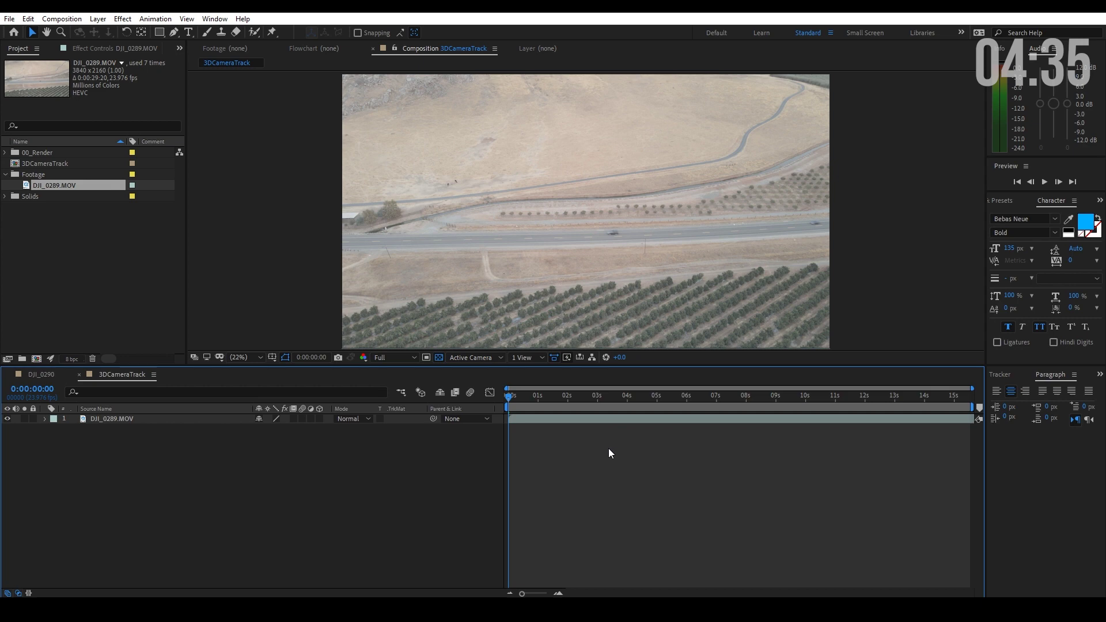
- Set the work area to run from 0:00:07:08 to about 10 seconds and trim the composition to it
{"action": "left_click_drag", "start_coordinate": [622, 407], "coordinate": [744, 407]}
{"action": "key", "text": "b"}
{"action": "key", "text": "n"}
{"action": "key", "text": "n"}
{"action": "left_click_drag", "start_coordinate": [737, 398], "coordinate": [728, 397]}
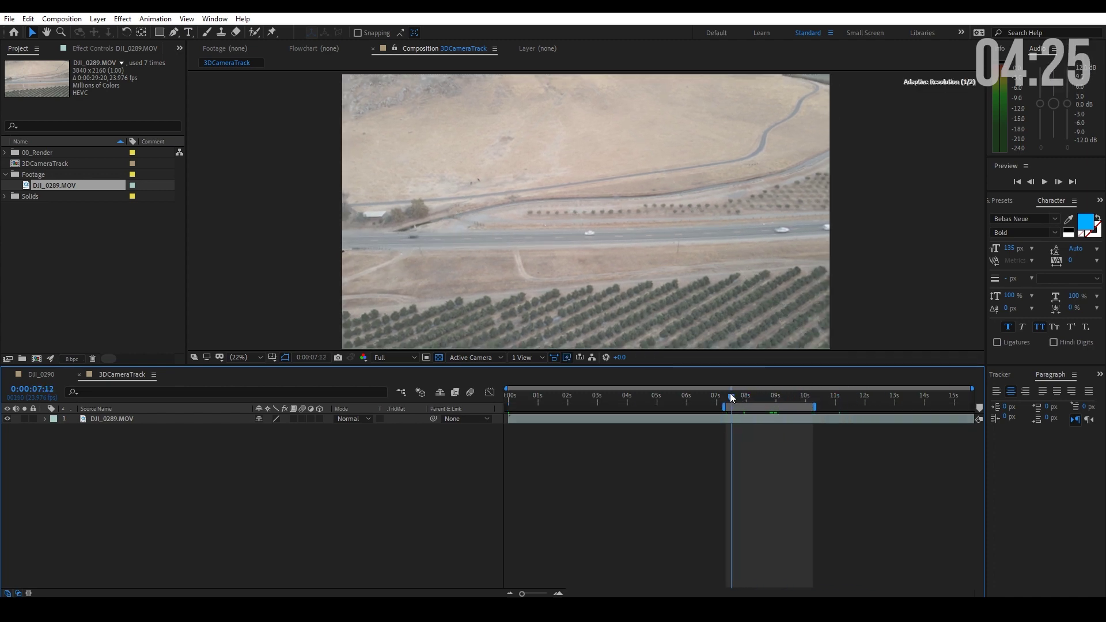
{"action": "right_click", "coordinate": [763, 406]}
{"action": "left_click", "coordinate": [816, 439]}
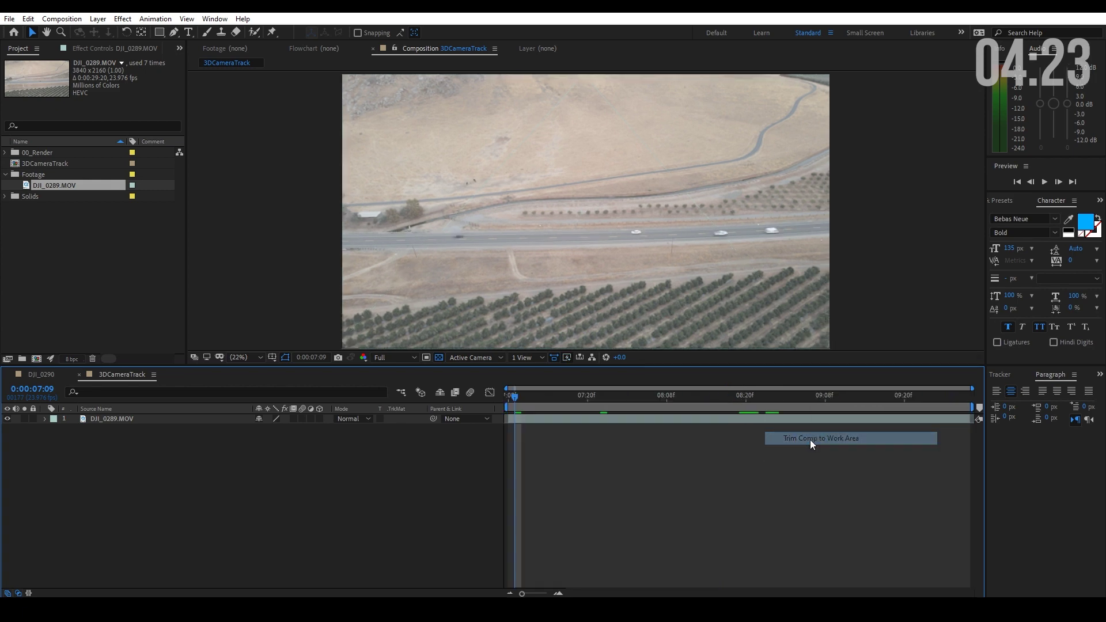
{"action": "key", "text": "space"}
{"action": "key", "text": "space"}
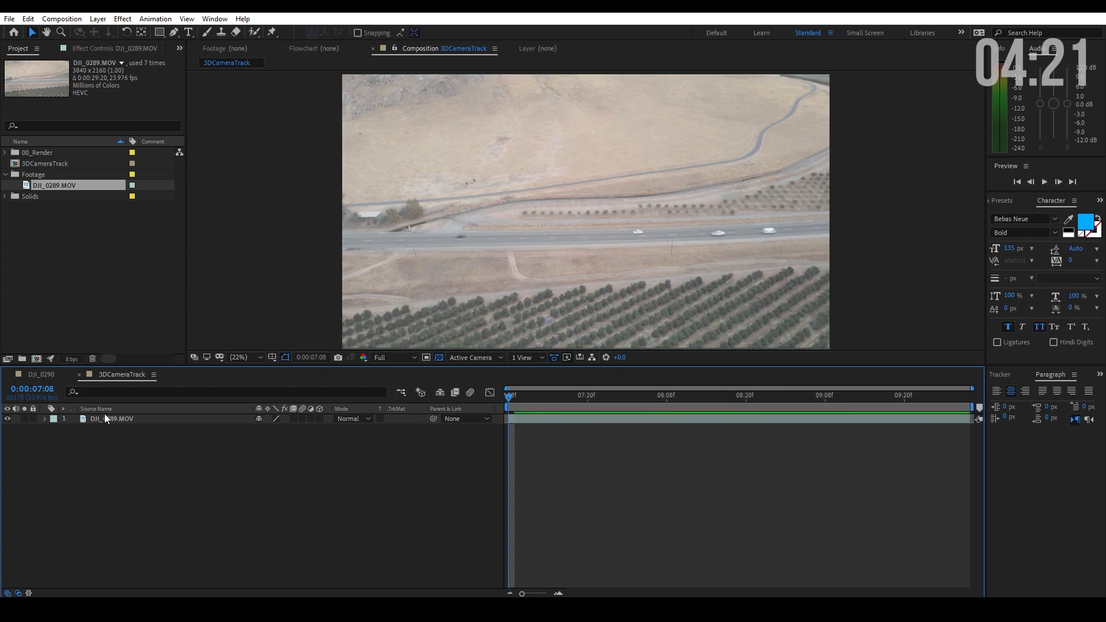
- Duplicate the DJI_0289.MOV layer, turn off the lower copy's visibility, mark it shy and hide shy layers
{"action": "left_click", "coordinate": [107, 419]}
{"action": "key", "text": "ctrl+d"}
{"action": "left_click", "coordinate": [7, 428]}
{"action": "left_click", "coordinate": [259, 429]}
{"action": "left_click", "coordinate": [439, 392]}
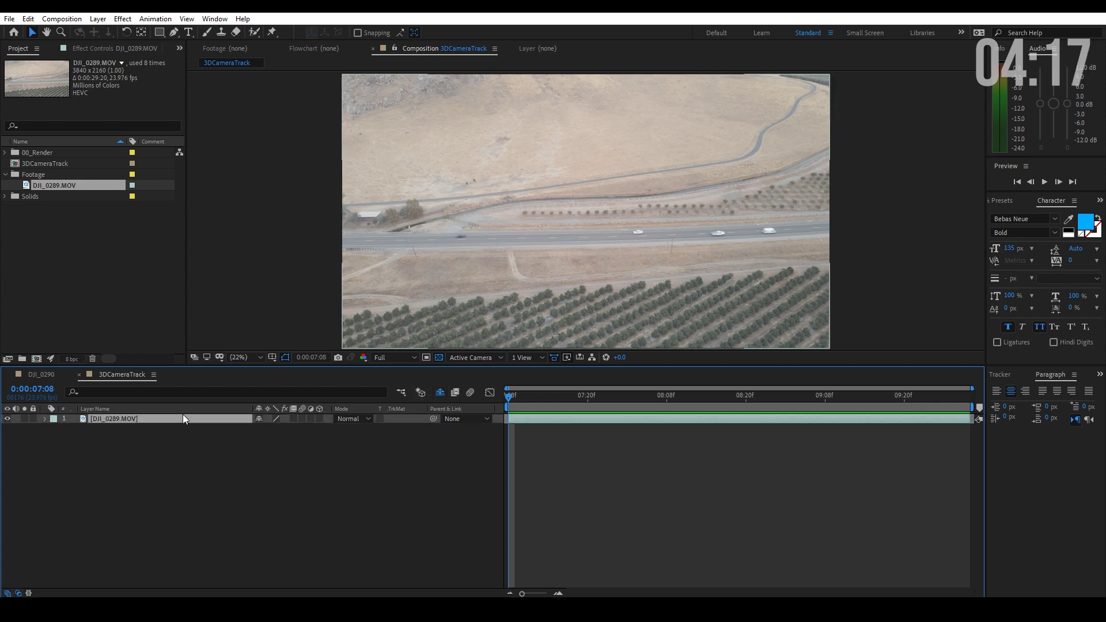
- Run Track Camera on the visible DJI_0289.MOV layer
{"action": "left_click", "coordinate": [1000, 375]}
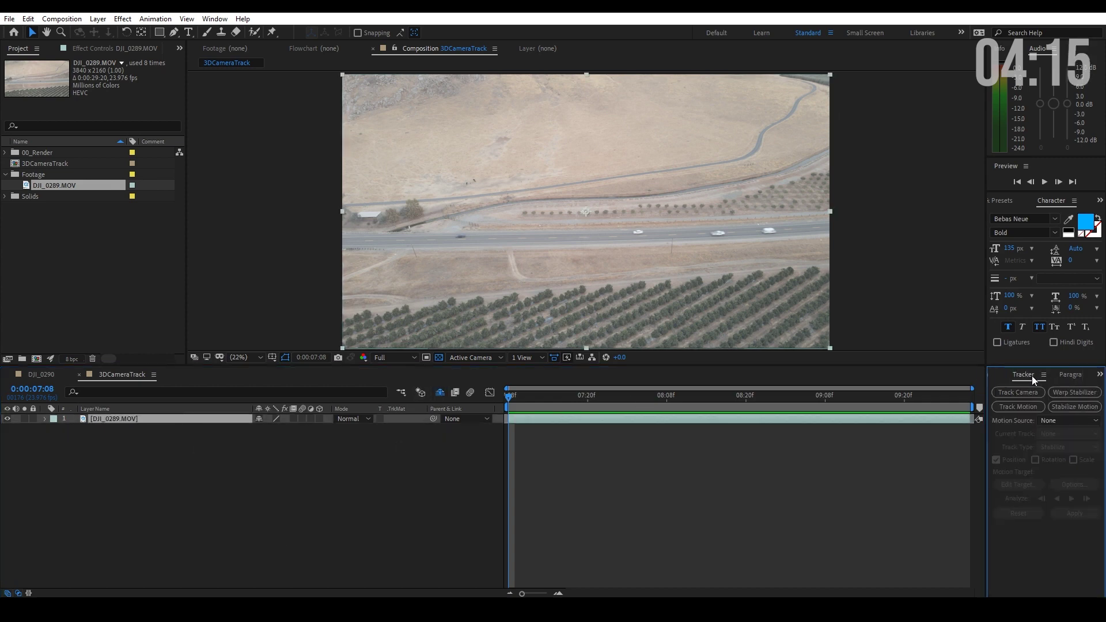
{"action": "left_click", "coordinate": [215, 19]}
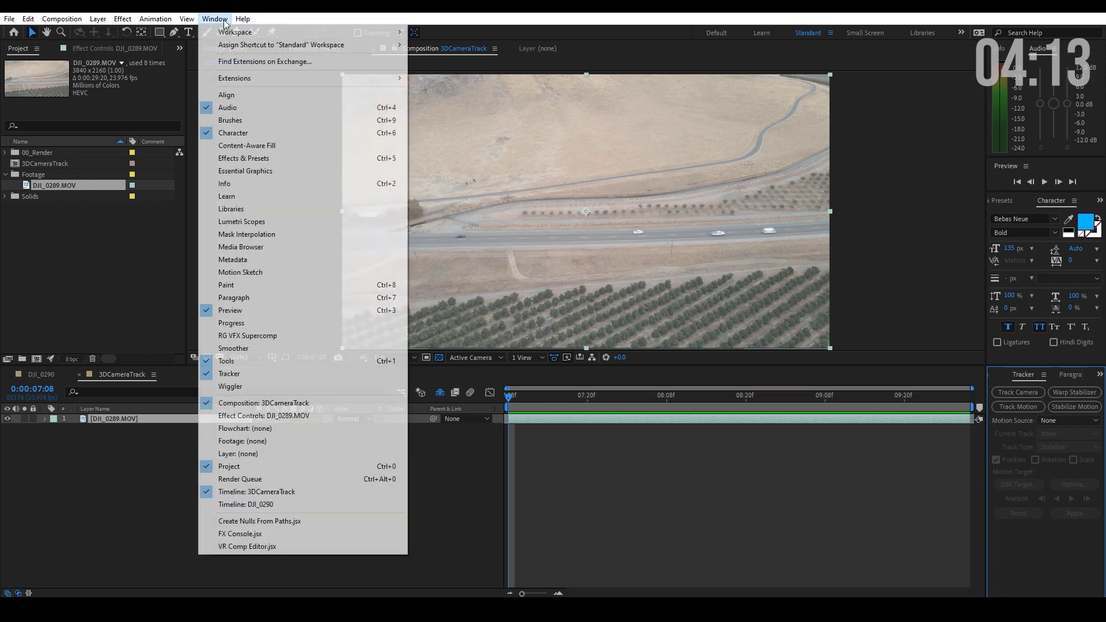
{"action": "left_click", "coordinate": [229, 373]}
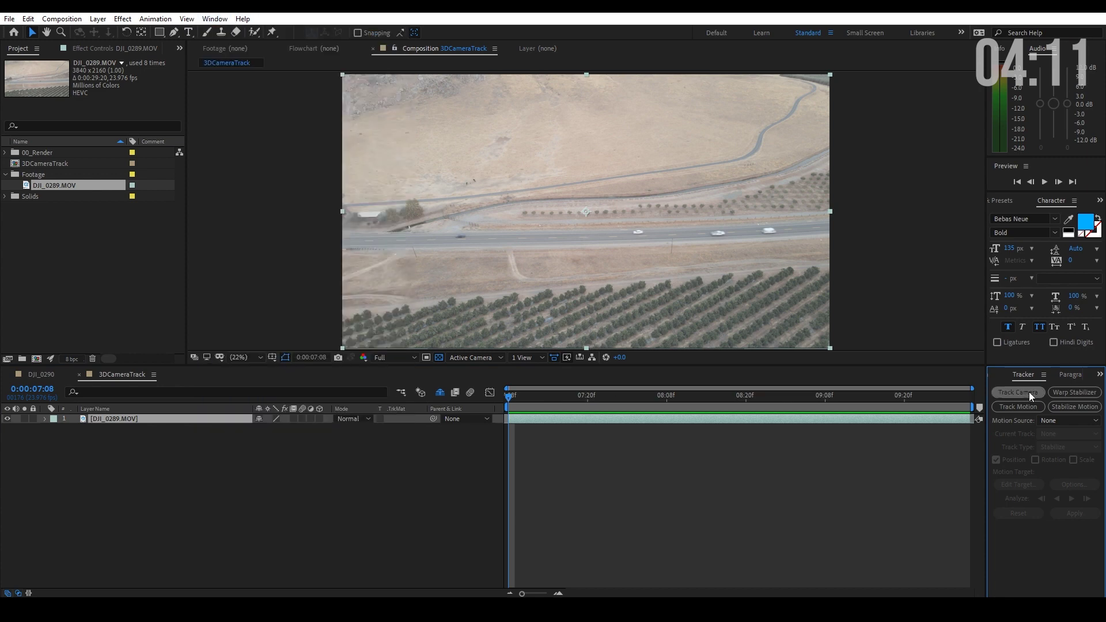
{"action": "left_click", "coordinate": [1017, 393]}
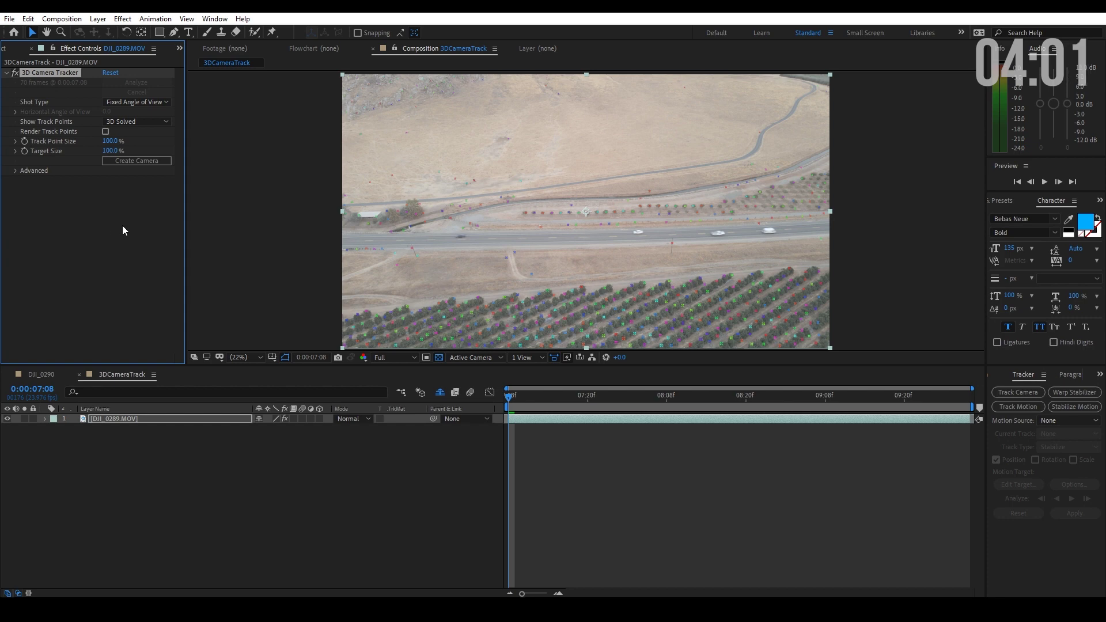
- Create a solid and camera from the track point just below the road, reveal the solid's position and turn off its visibility
{"action": "right_click", "coordinate": [672, 242]}
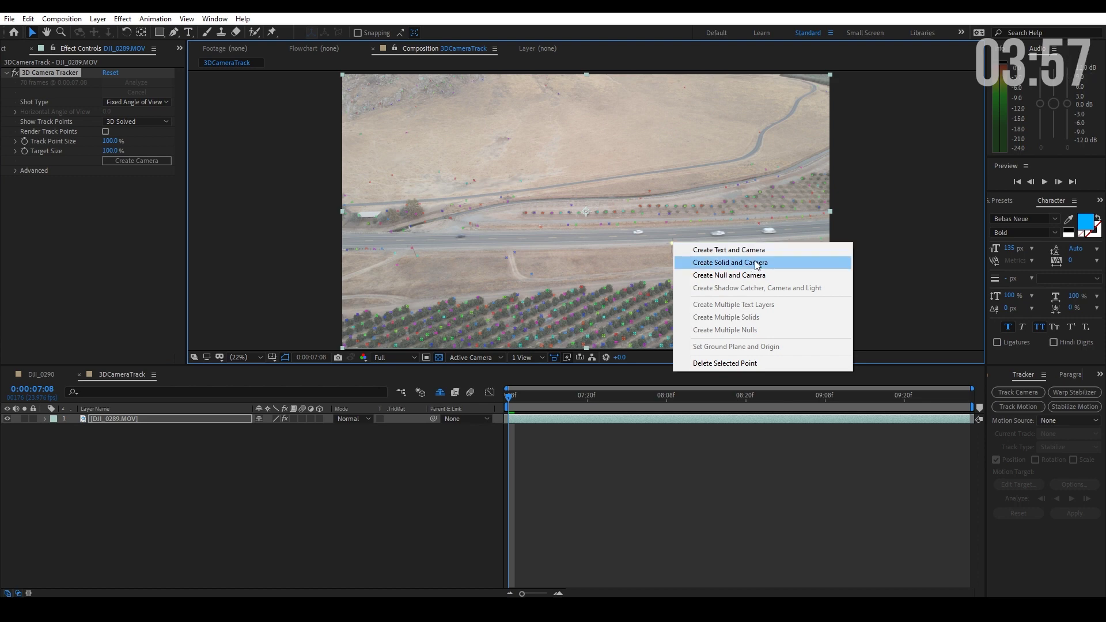
{"action": "left_click", "coordinate": [756, 263]}
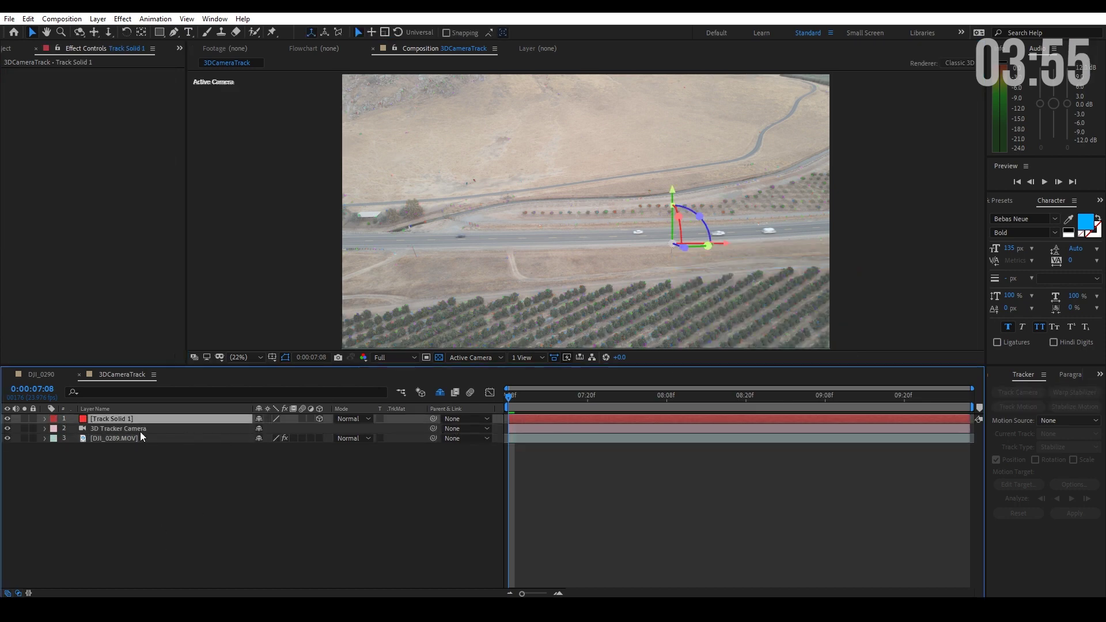
{"action": "key", "text": "p"}
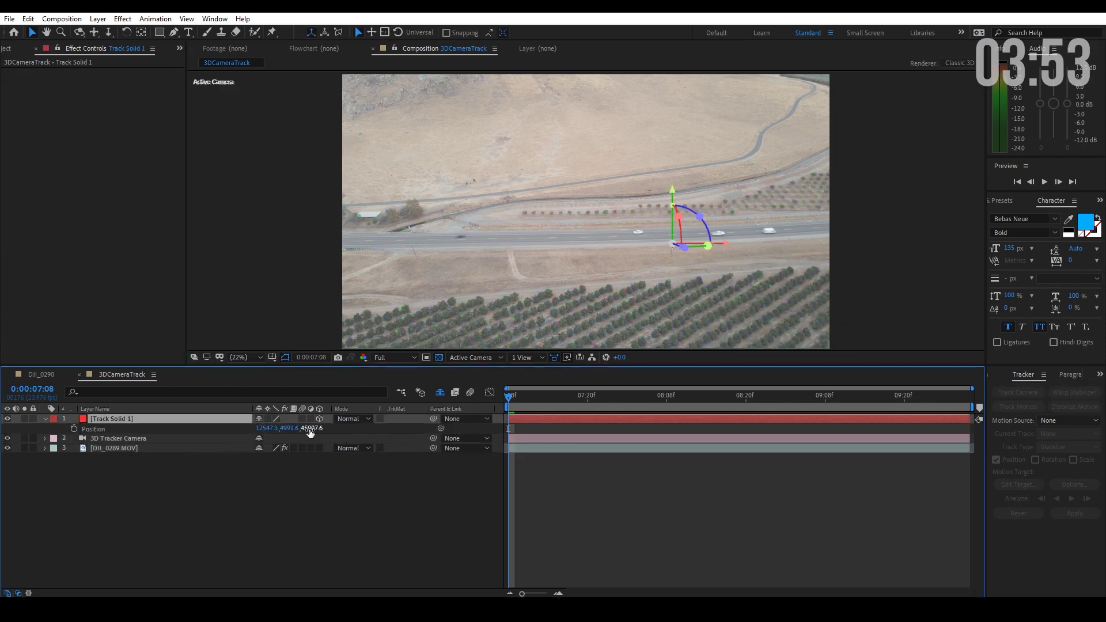
{"action": "left_click", "coordinate": [8, 419]}
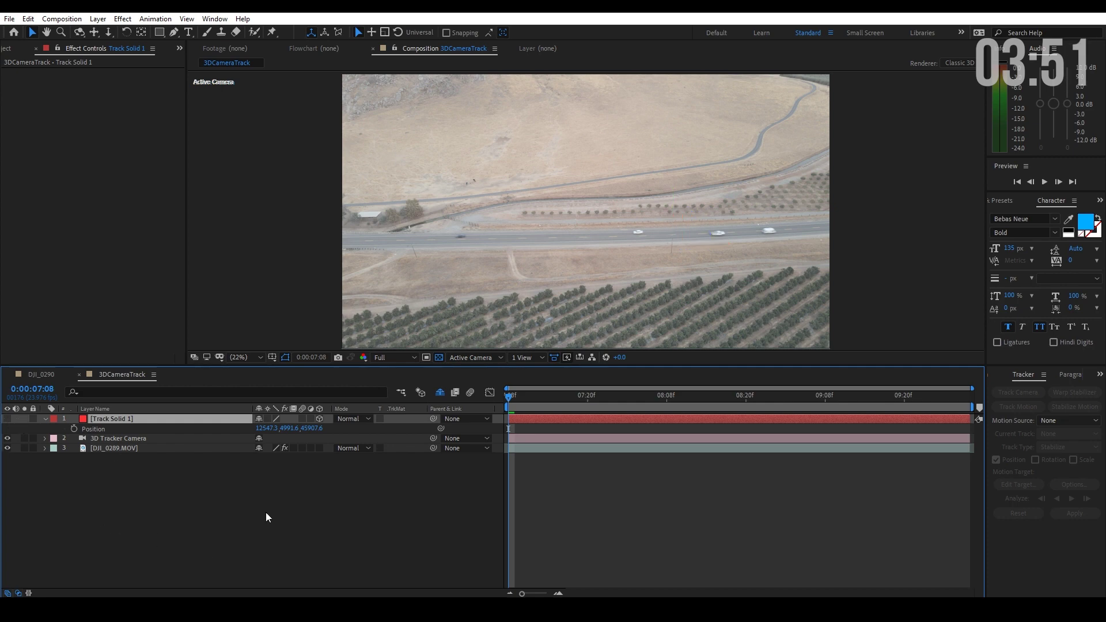
- Add a new text layer reading "text" to the composition
{"action": "left_click", "coordinate": [190, 514]}
{"action": "right_click", "coordinate": [126, 466]}
{"action": "mouse_move", "coordinate": [191, 480]}
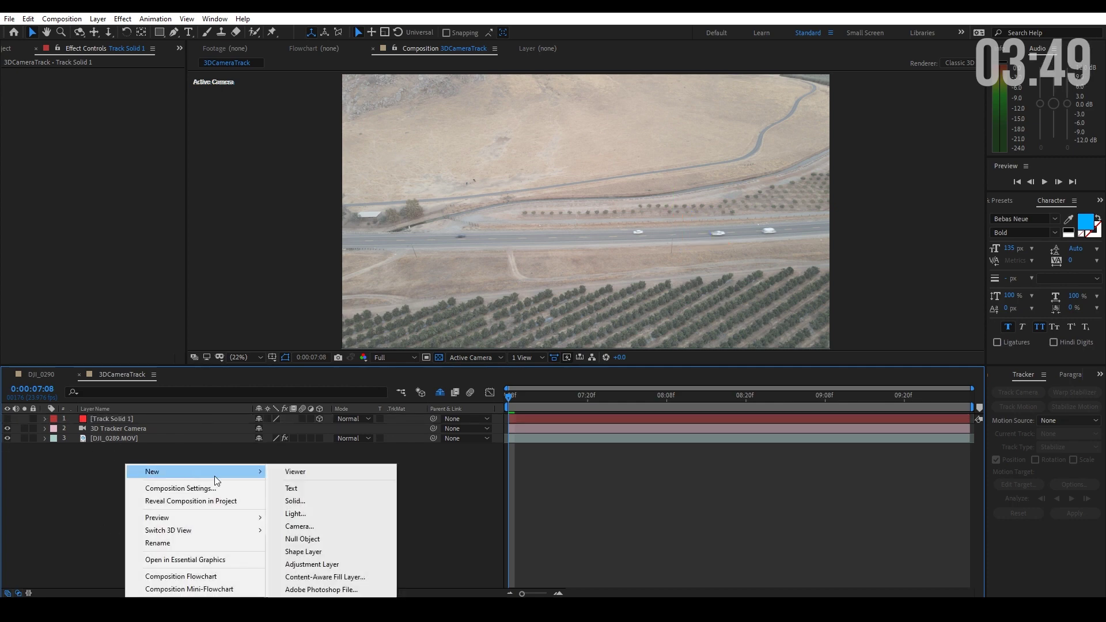
{"action": "left_click", "coordinate": [323, 488]}
{"action": "type", "text": "text"}
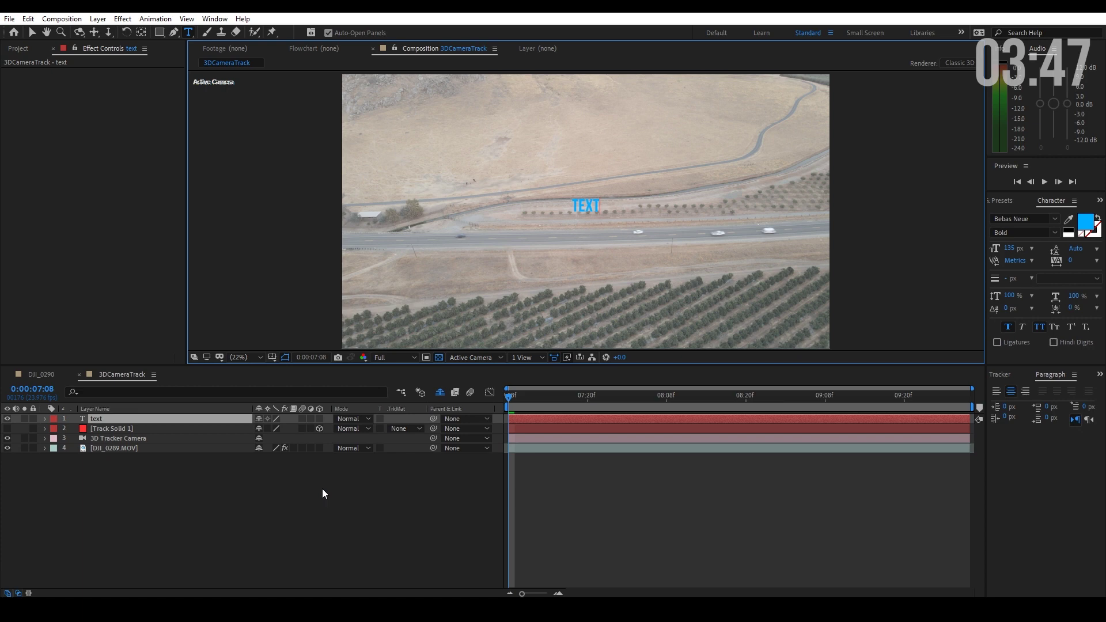
- Make the text layer 3D and scale it to 241%
{"action": "left_click", "coordinate": [234, 503]}
{"action": "left_click", "coordinate": [158, 420]}
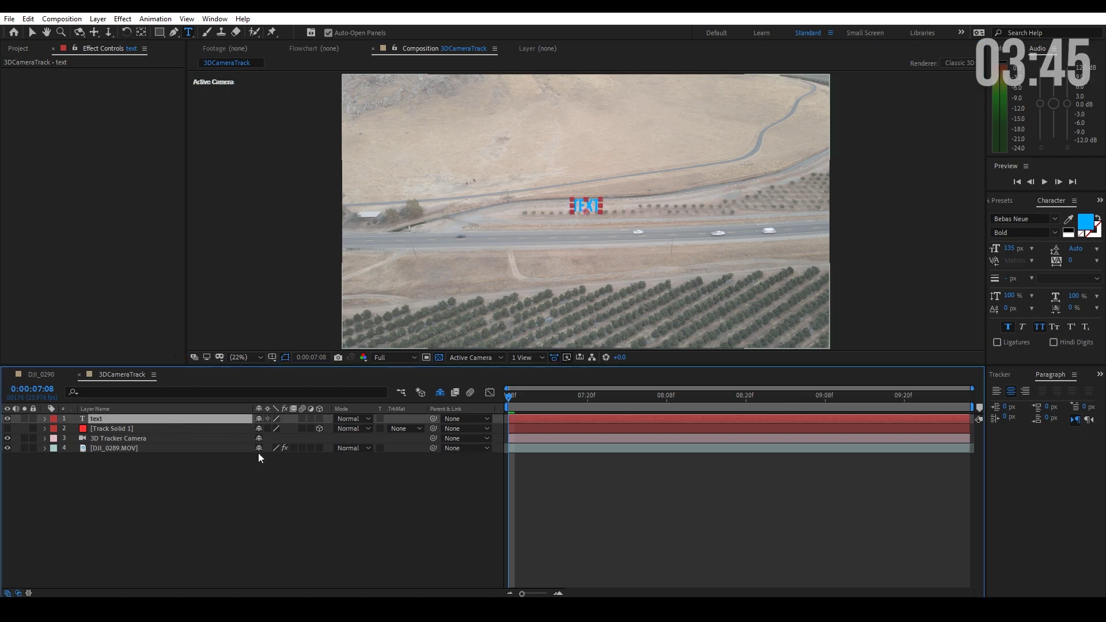
{"action": "left_click", "coordinate": [319, 418]}
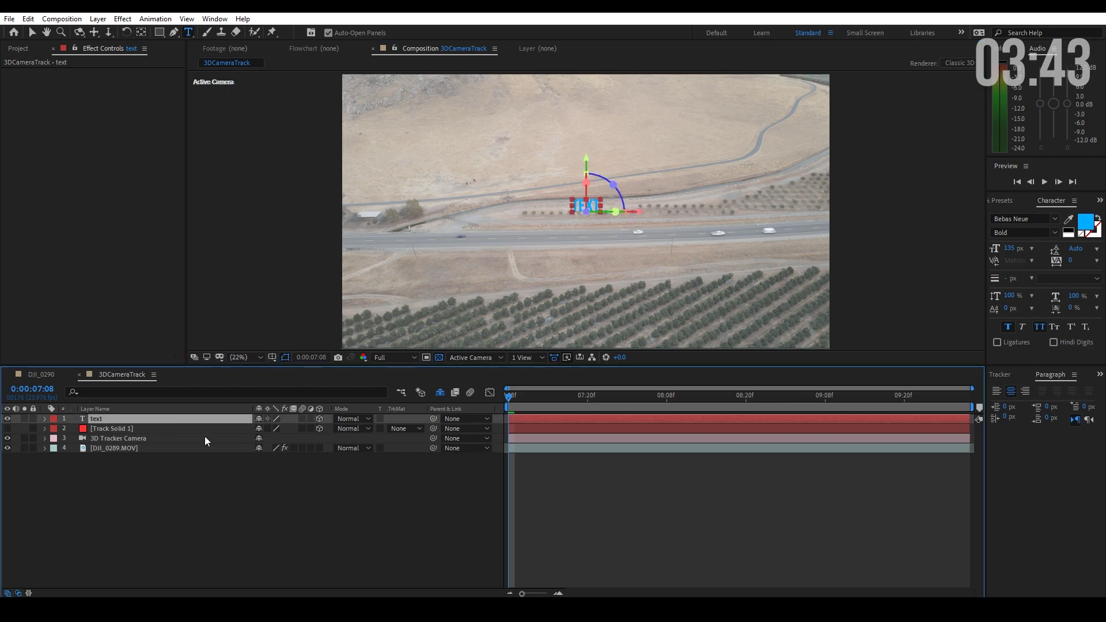
{"action": "key", "text": "s"}
{"action": "left_click_drag", "start_coordinate": [273, 429], "coordinate": [354, 428]}
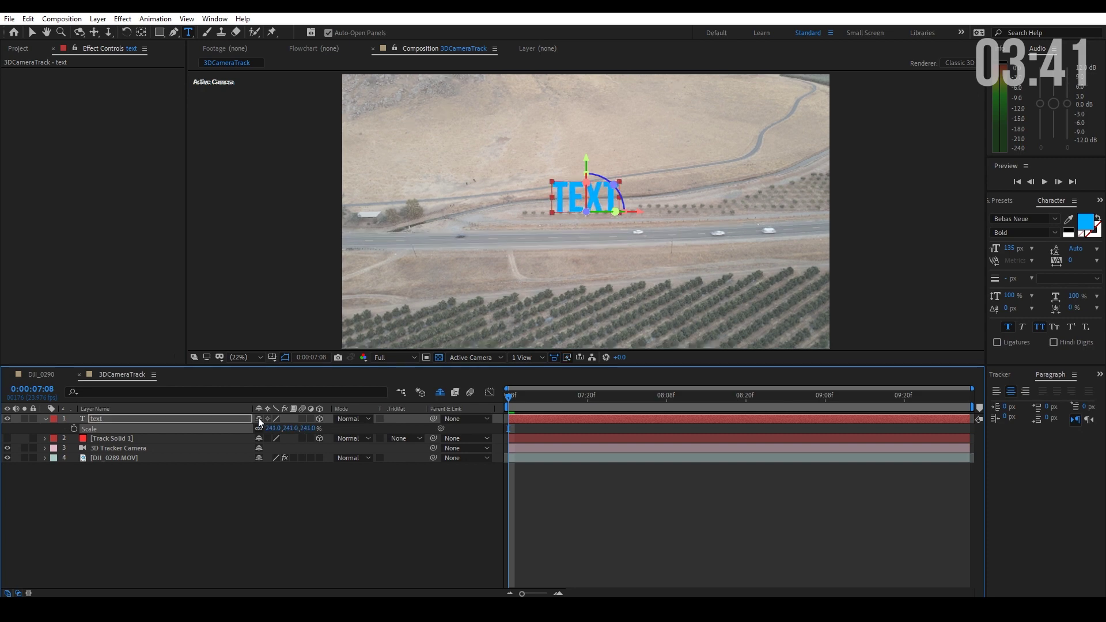
- Copy the Track Solid 1 position to the text layer's position and collapse the solid's properties
{"action": "key", "text": "p"}
{"action": "left_click", "coordinate": [126, 438]}
{"action": "key", "text": "p"}
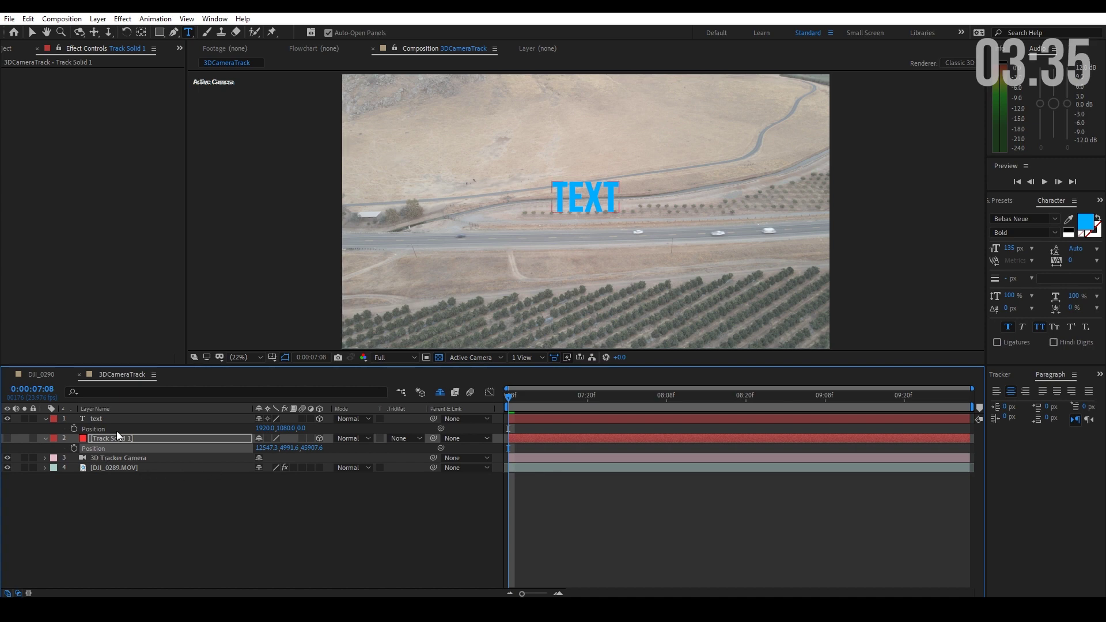
{"action": "left_click", "coordinate": [116, 430]}
{"action": "key", "text": "ctrl+v"}
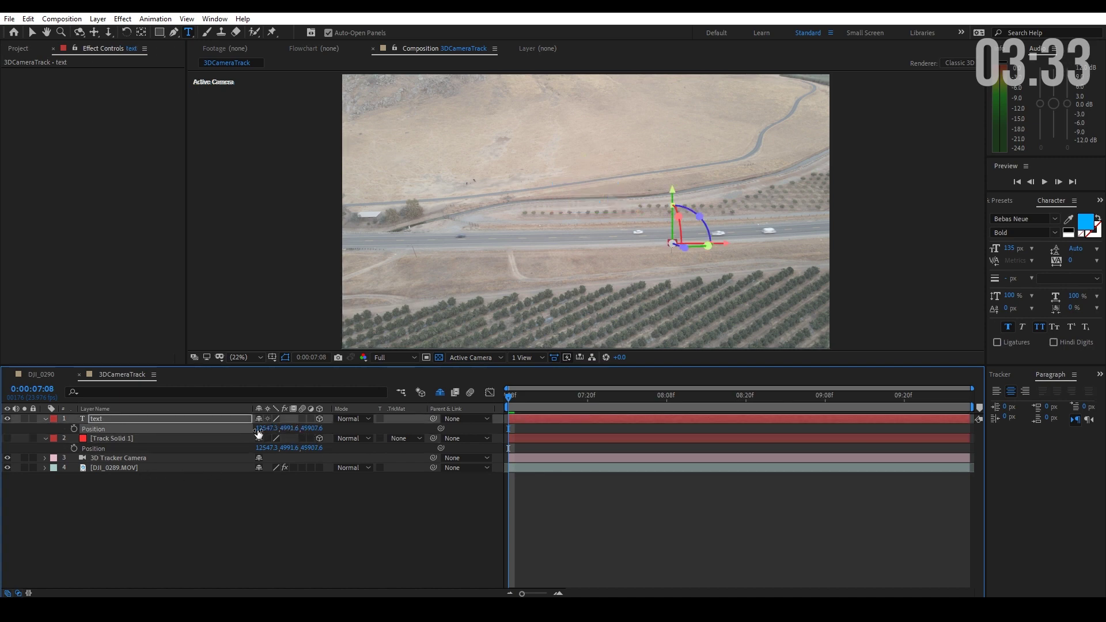
{"action": "left_click", "coordinate": [46, 438]}
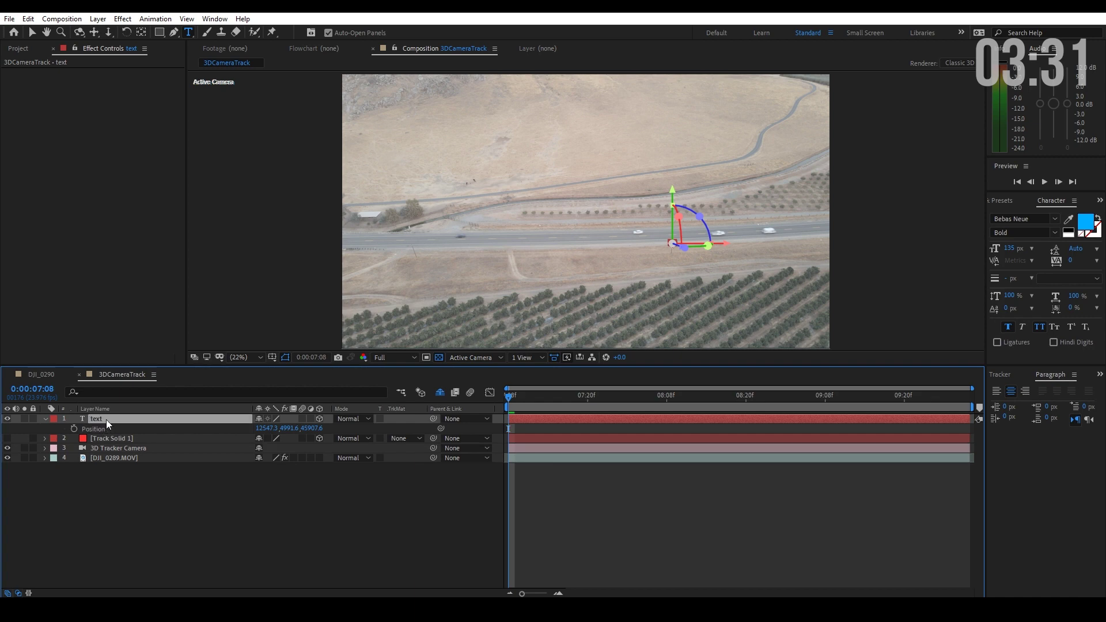
- Scale the text layer to 2978% and move it along the road to just above the dirt track
{"action": "left_click", "coordinate": [106, 419]}
{"action": "key", "text": "s"}
{"action": "left_click_drag", "start_coordinate": [274, 429], "coordinate": [443, 437]}
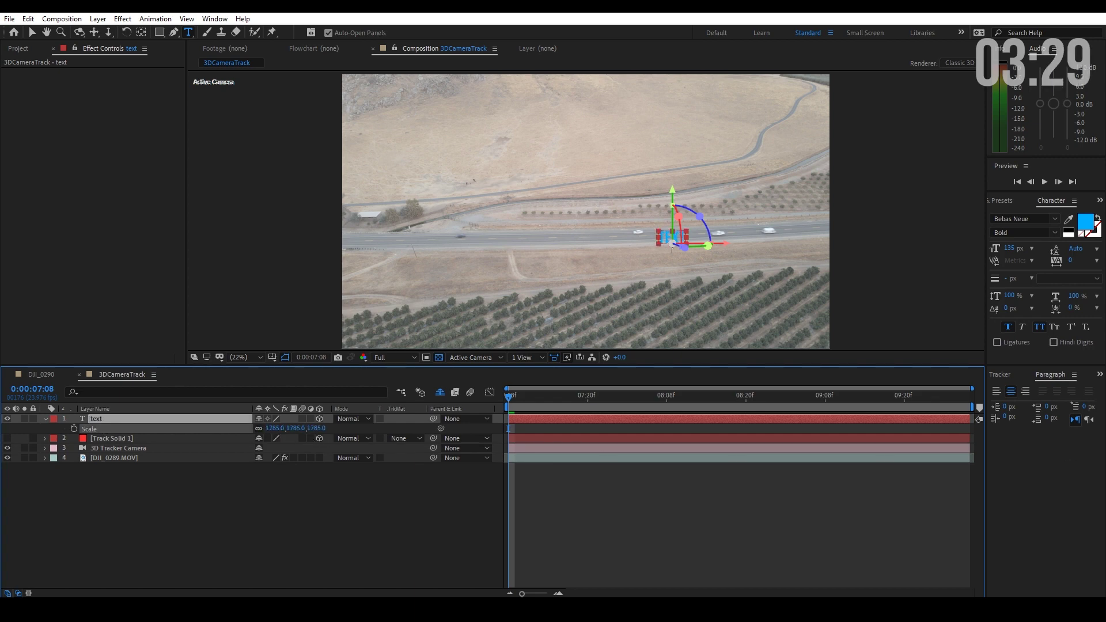
{"action": "left_click_drag", "start_coordinate": [876, 460], "coordinate": [945, 466]}
{"action": "left_click_drag", "start_coordinate": [276, 429], "coordinate": [357, 241]}
{"action": "key", "text": "v"}
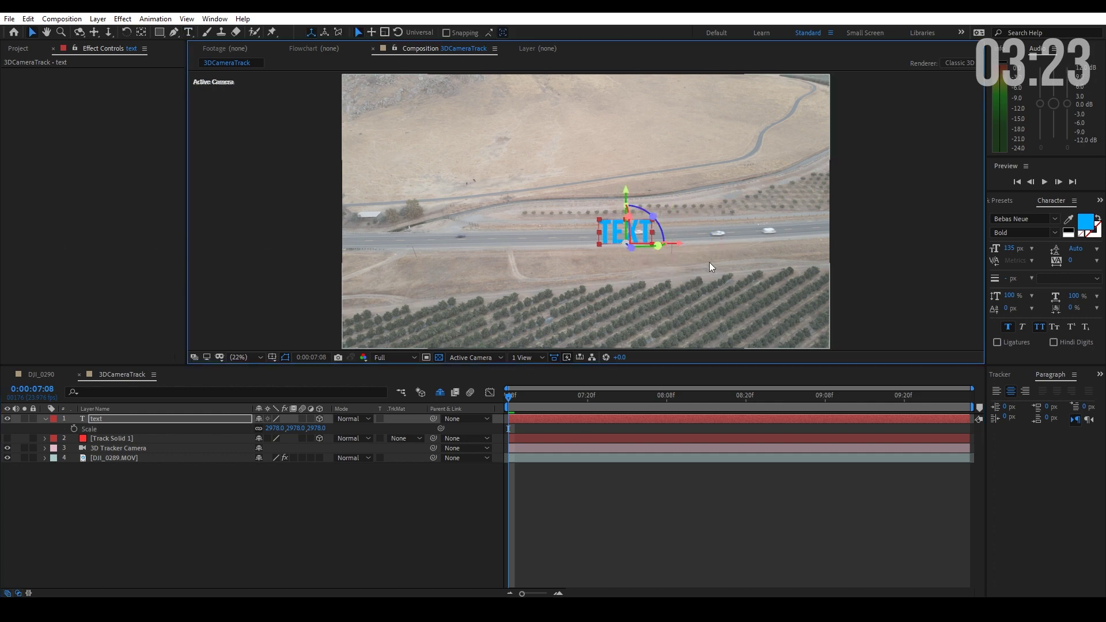
{"action": "left_click_drag", "start_coordinate": [679, 247], "coordinate": [20, 273]}
- Align the text with the road surface by setting its X rotation to -55° and its Z rotation to -2°
{"action": "left_click", "coordinate": [132, 418]}
{"action": "key", "text": "r"}
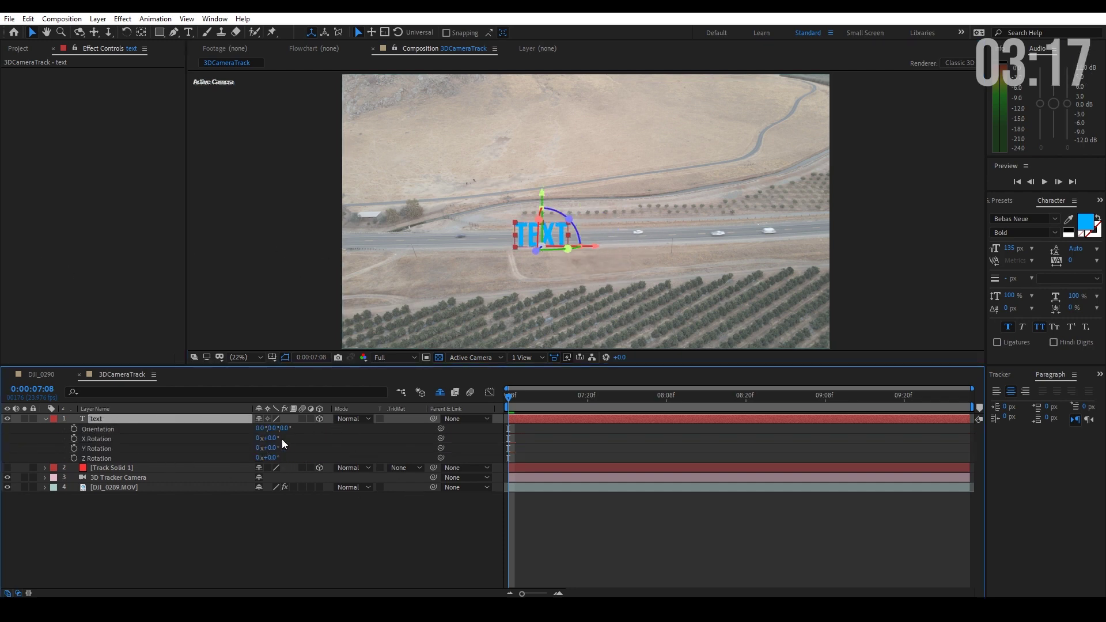
{"action": "mouse_move", "coordinate": [270, 438]}
{"action": "left_mouse_down"}
{"action": "mouse_move", "coordinate": [284, 437]}
{"action": "mouse_move", "coordinate": [253, 438]}
{"action": "left_mouse_up"}
{"action": "key", "text": "slash"}
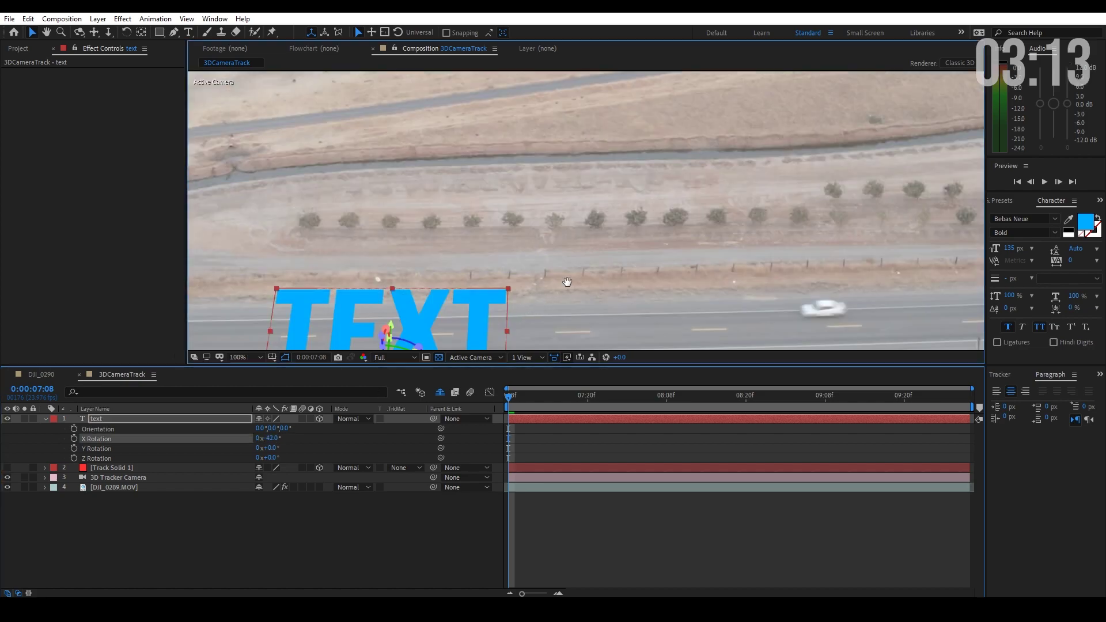
{"action": "left_click_drag", "start_coordinate": [545, 300], "coordinate": [739, 185]}
{"action": "left_click", "coordinate": [270, 438]}
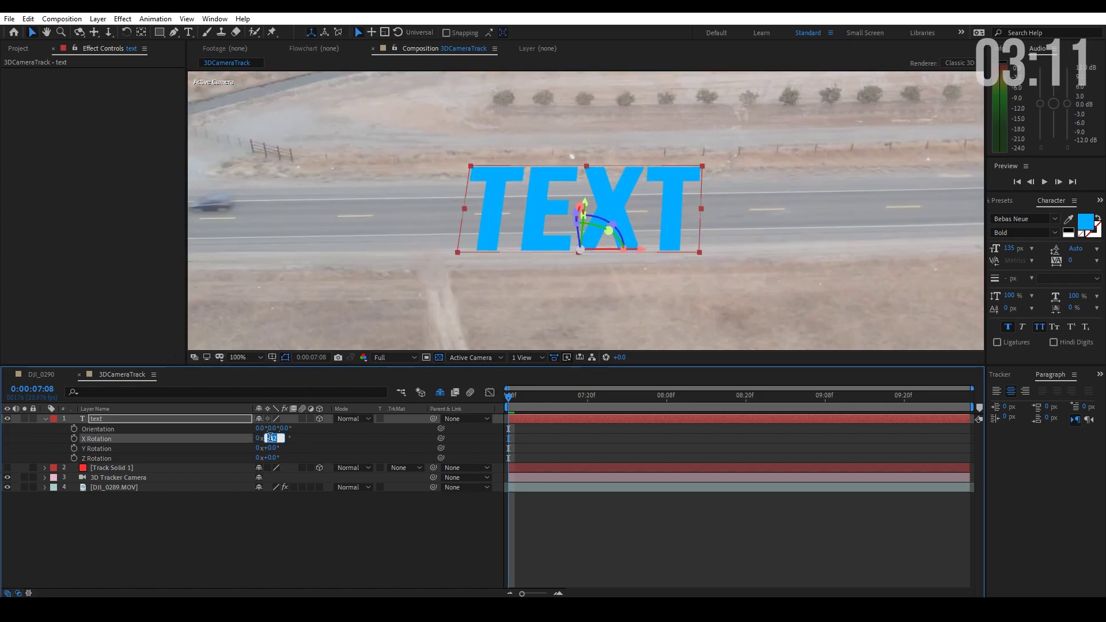
{"action": "type", "text": "-55"}
{"action": "key", "text": "Return"}
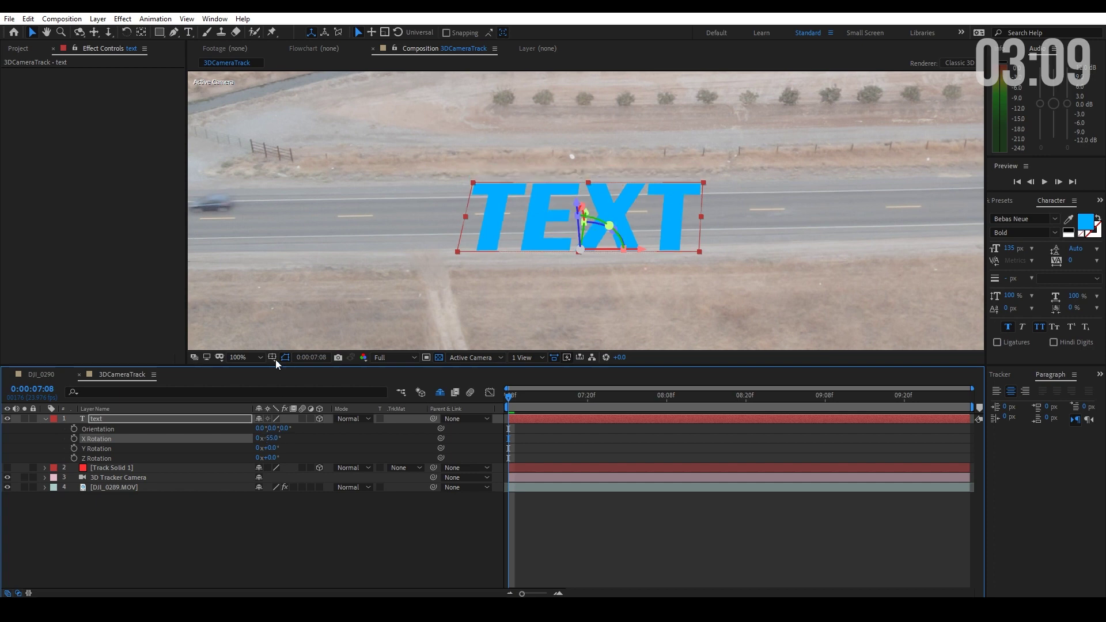
{"action": "mouse_move", "coordinate": [277, 447]}
{"action": "left_mouse_down"}
{"action": "mouse_move", "coordinate": [266, 457]}
{"action": "mouse_move", "coordinate": [271, 447]}
{"action": "left_mouse_up"}
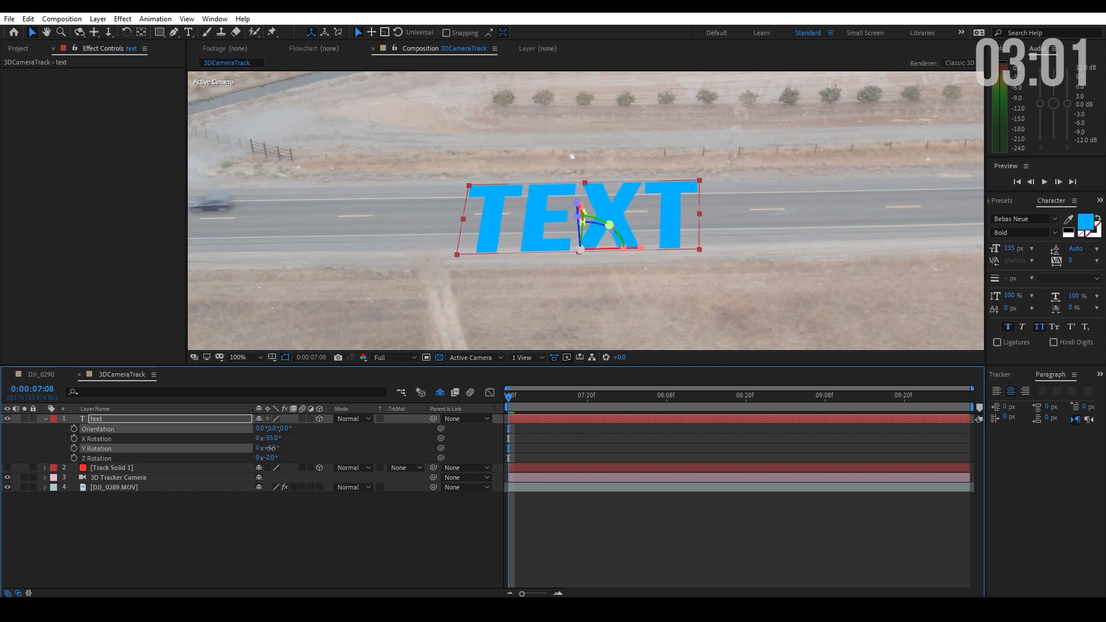
{"action": "left_click", "coordinate": [271, 457]}
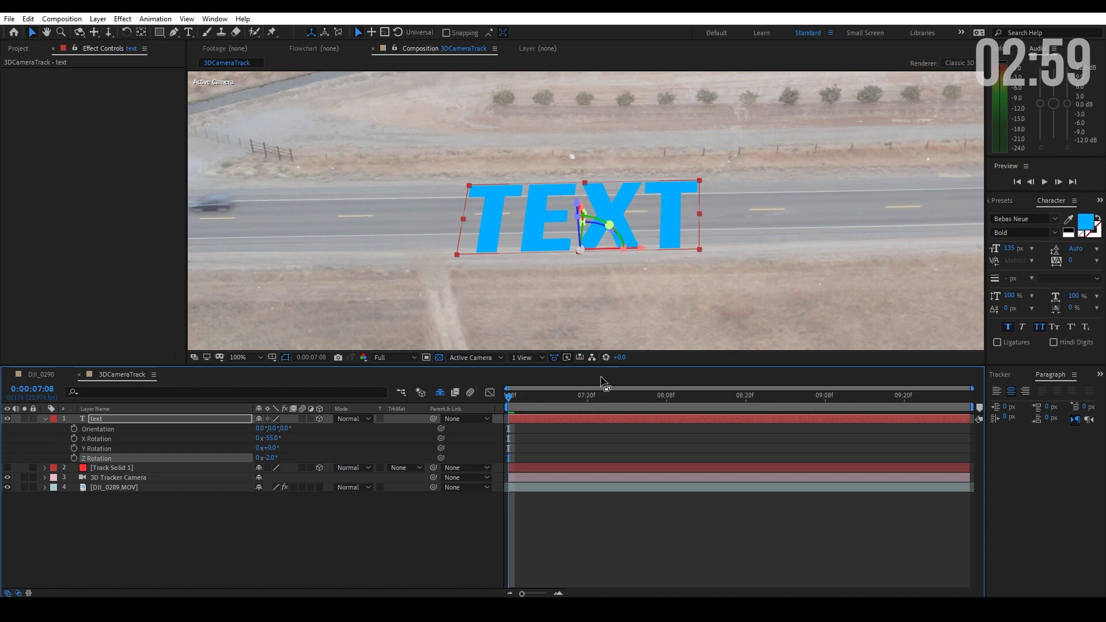
- Check the text's fit on the road up close and play a preview to see how it follows the camera
{"action": "left_click", "coordinate": [217, 419]}
{"action": "key", "text": "comma"}
{"action": "key", "text": "comma"}
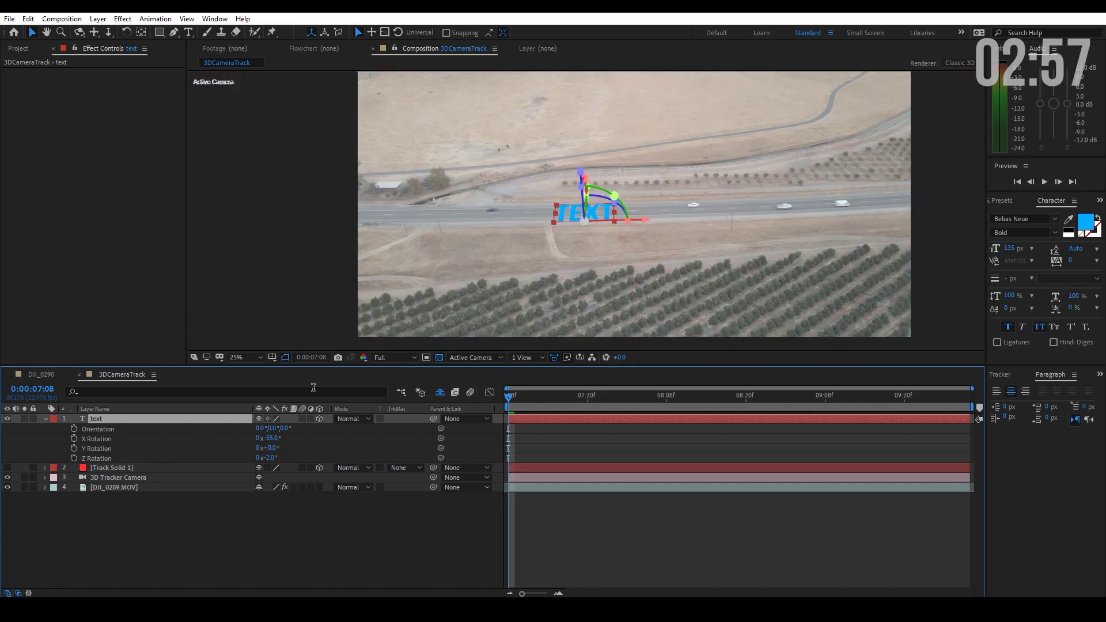
{"action": "key", "text": "period"}
{"action": "key", "text": "period"}
{"action": "key", "text": "period"}
{"action": "key", "text": "period"}
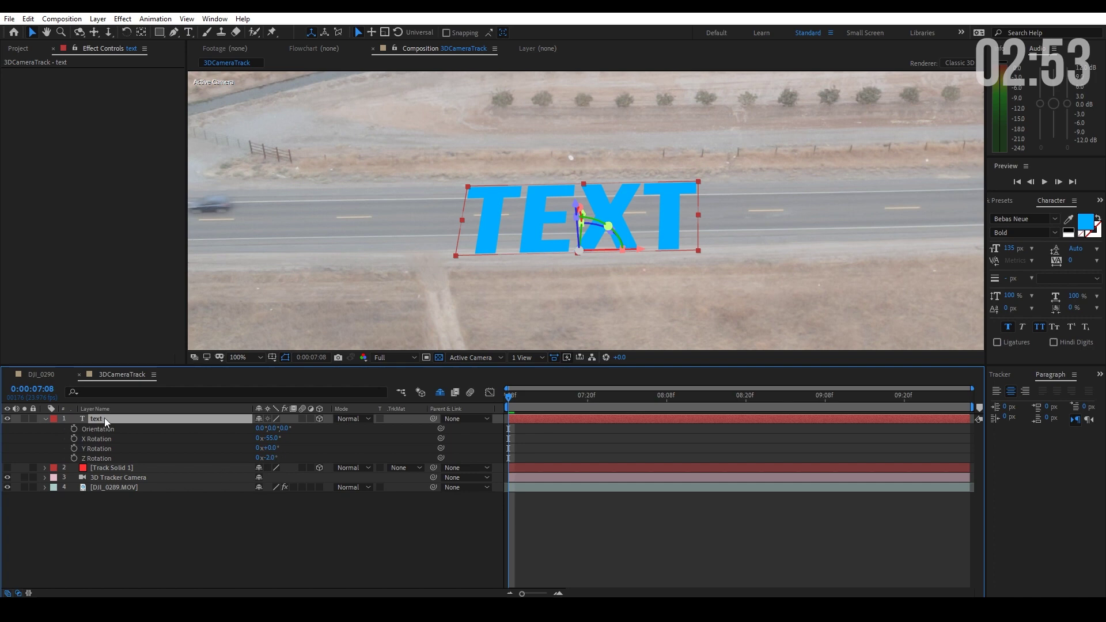
{"action": "scroll", "coordinate": [766, 294], "scroll_direction": "down", "scroll_amount": 1}
{"action": "left_click", "coordinate": [502, 296]}
{"action": "scroll", "coordinate": [512, 295], "scroll_direction": "down", "scroll_amount": 3}
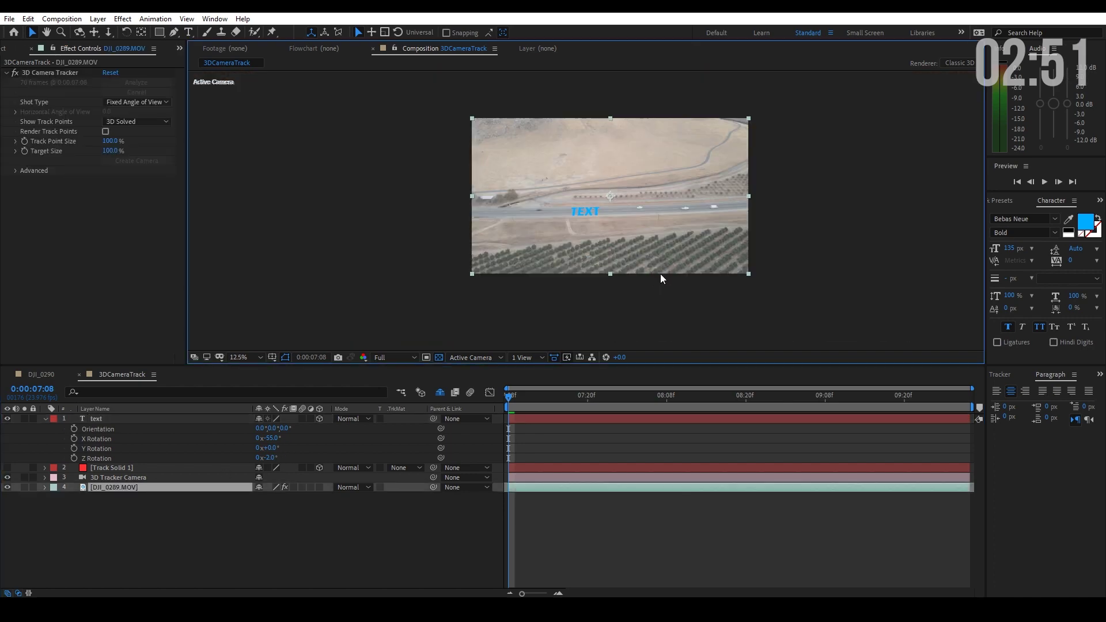
{"action": "scroll", "coordinate": [610, 265], "scroll_direction": "up", "scroll_amount": 3}
{"action": "key", "text": "space"}
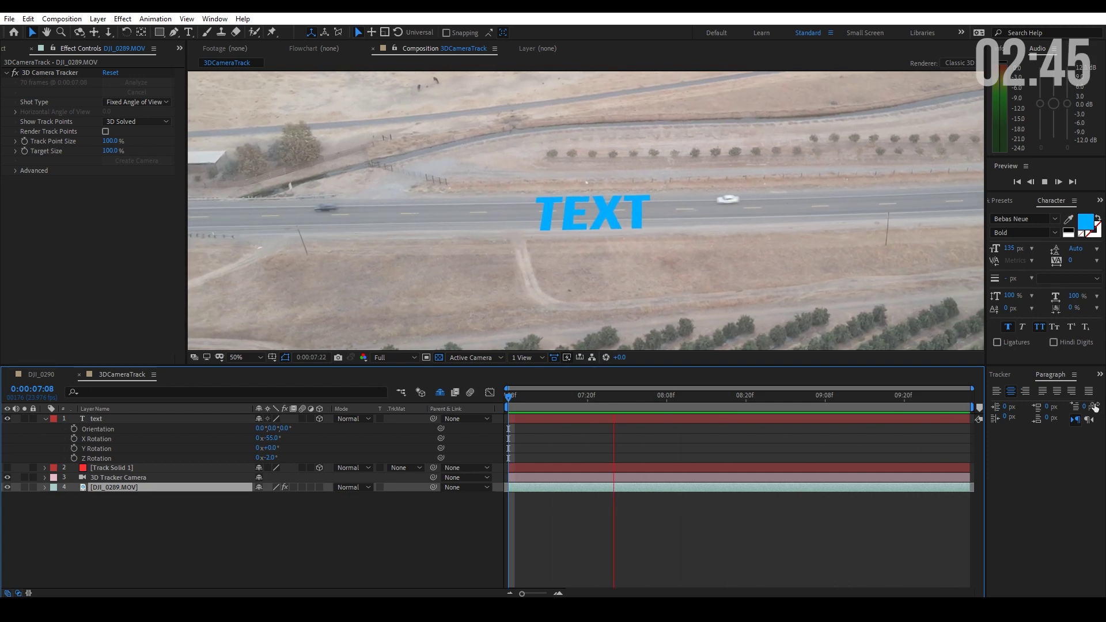
{"action": "key", "text": "space"}
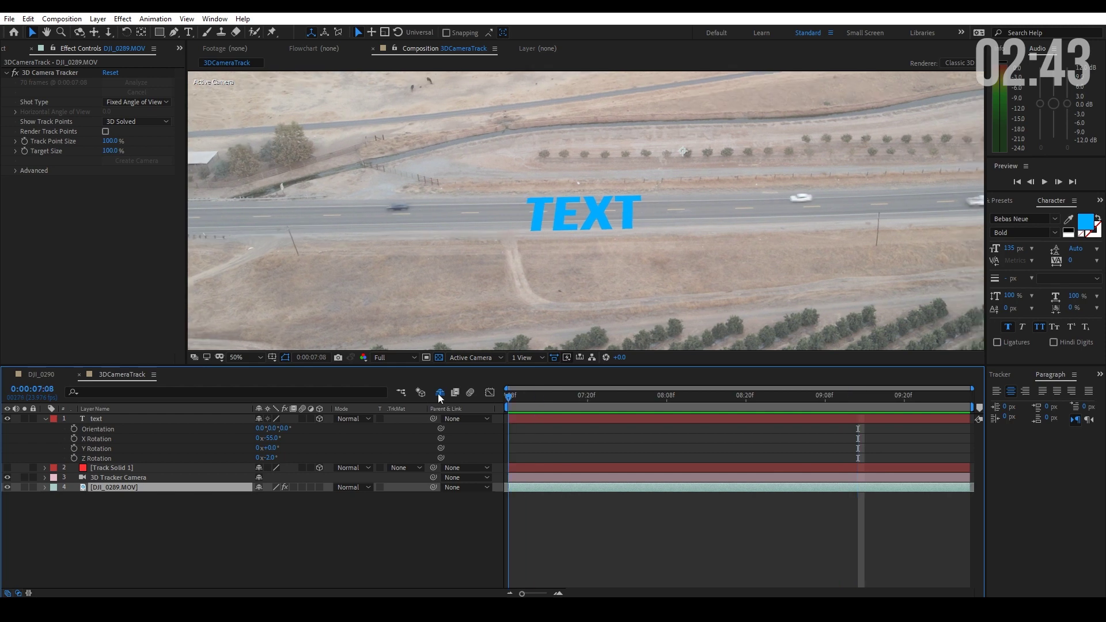
- Duplicate the text layer and change the copy's wording to "tracked"
{"action": "left_click", "coordinate": [116, 419]}
{"action": "key", "text": "ctrl+d"}
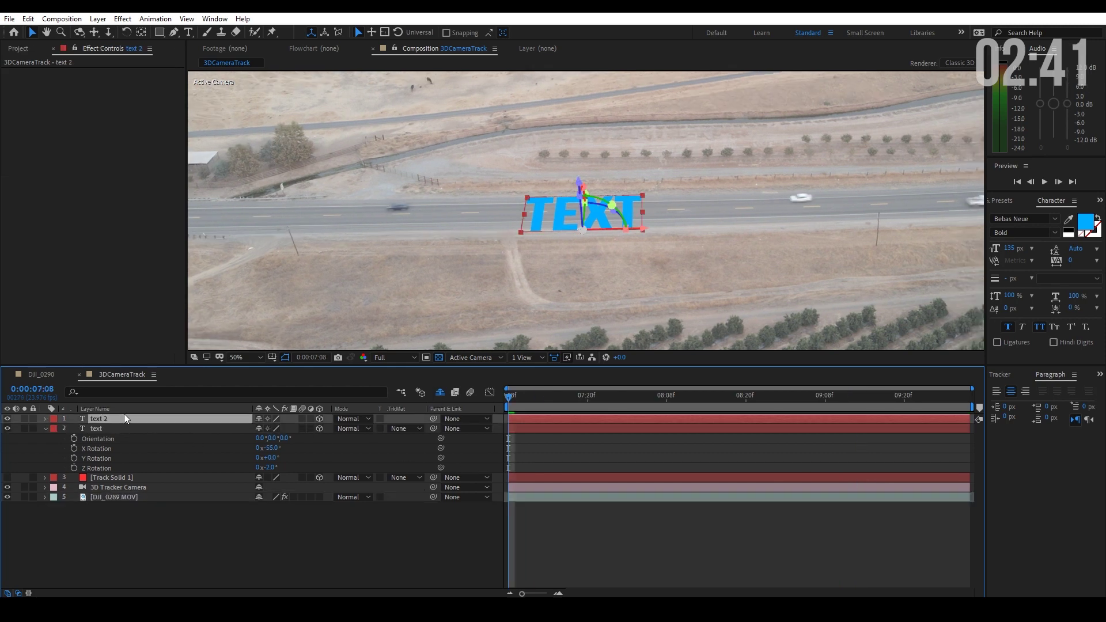
{"action": "key", "text": "ctrl+t"}
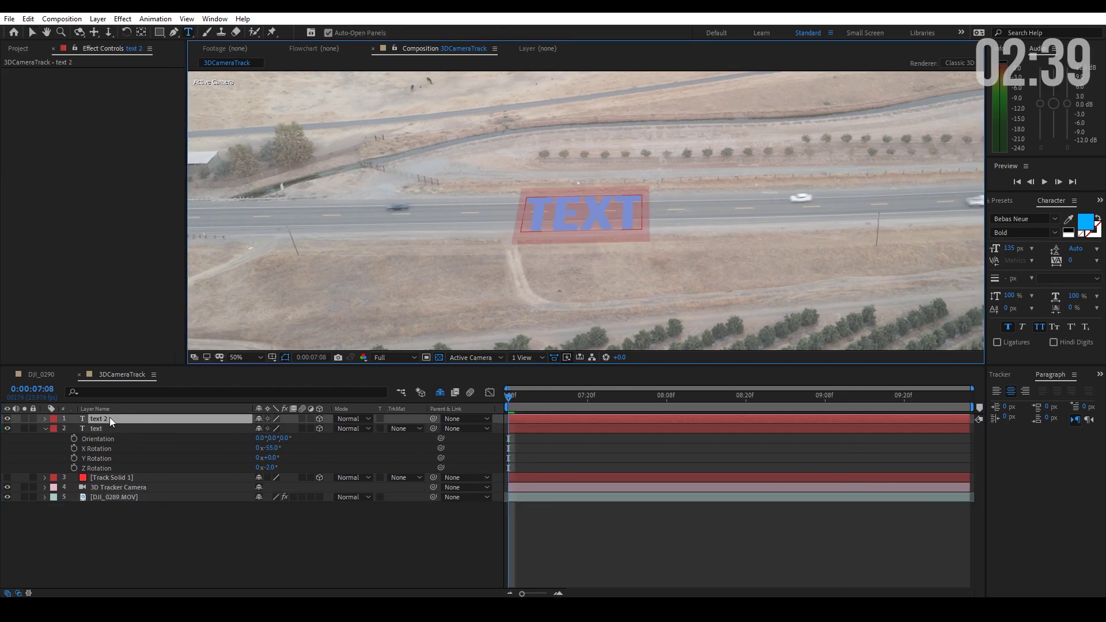
{"action": "type", "text": "tracked"}
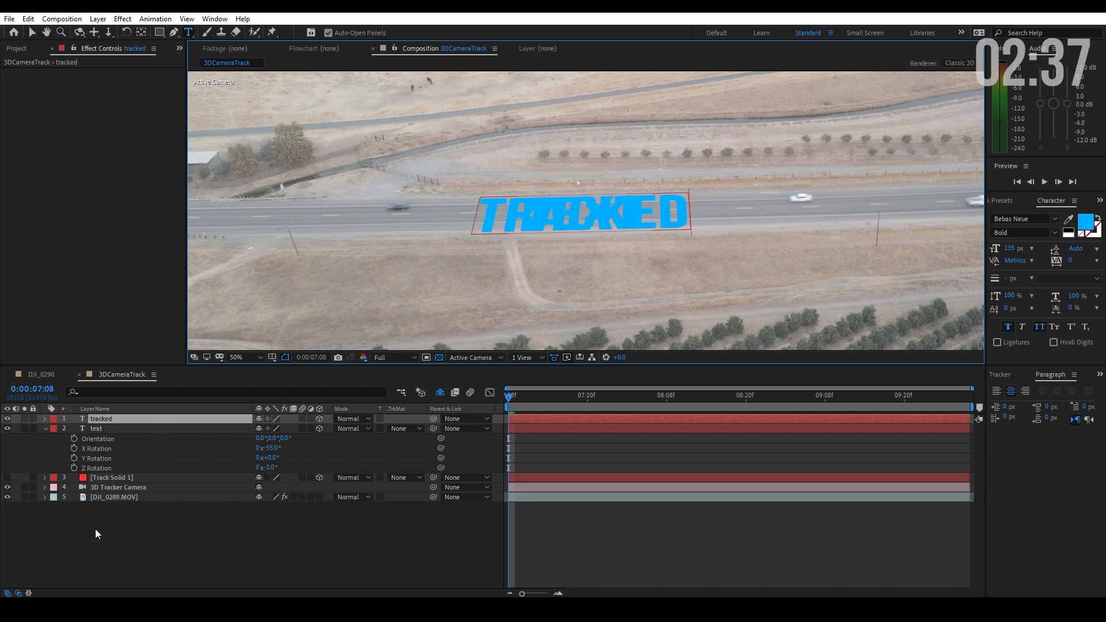
{"action": "left_click", "coordinate": [95, 528]}
- Set the fill colour of the tracked text to orange FBAD18
{"action": "left_click", "coordinate": [190, 418]}
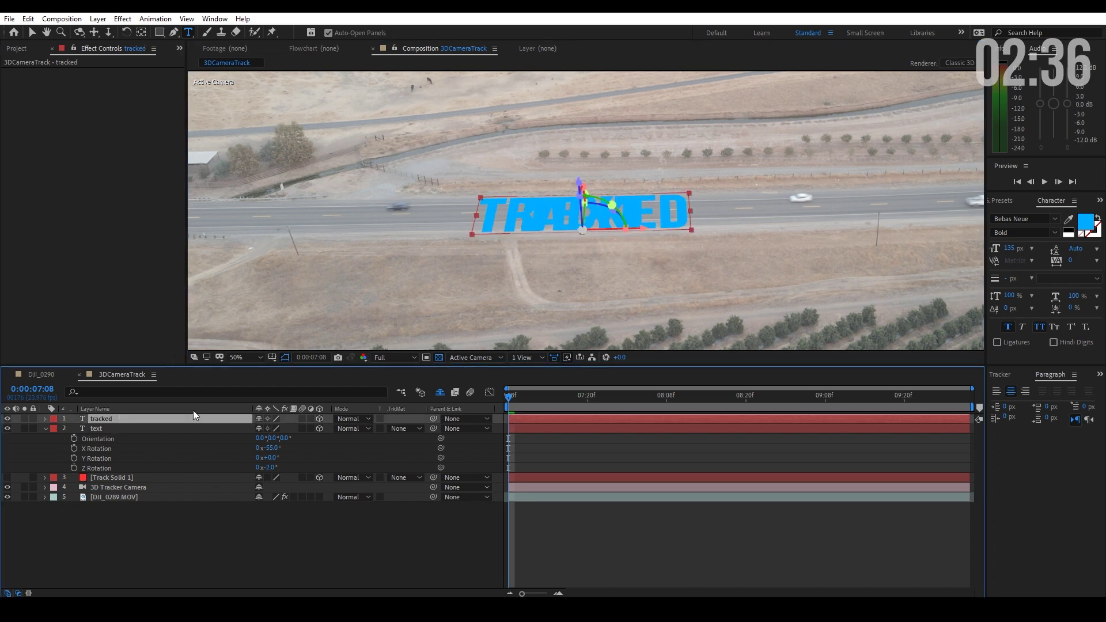
{"action": "left_click", "coordinate": [1085, 230]}
{"action": "left_click_drag", "start_coordinate": [94, 74], "coordinate": [28, 30]}
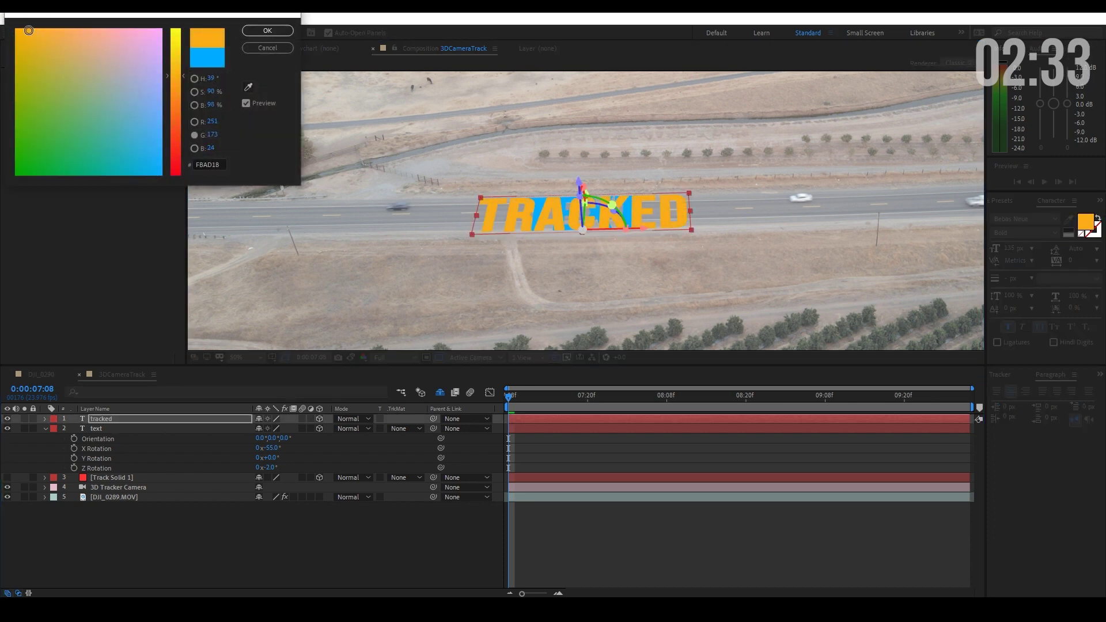
{"action": "left_click", "coordinate": [257, 30]}
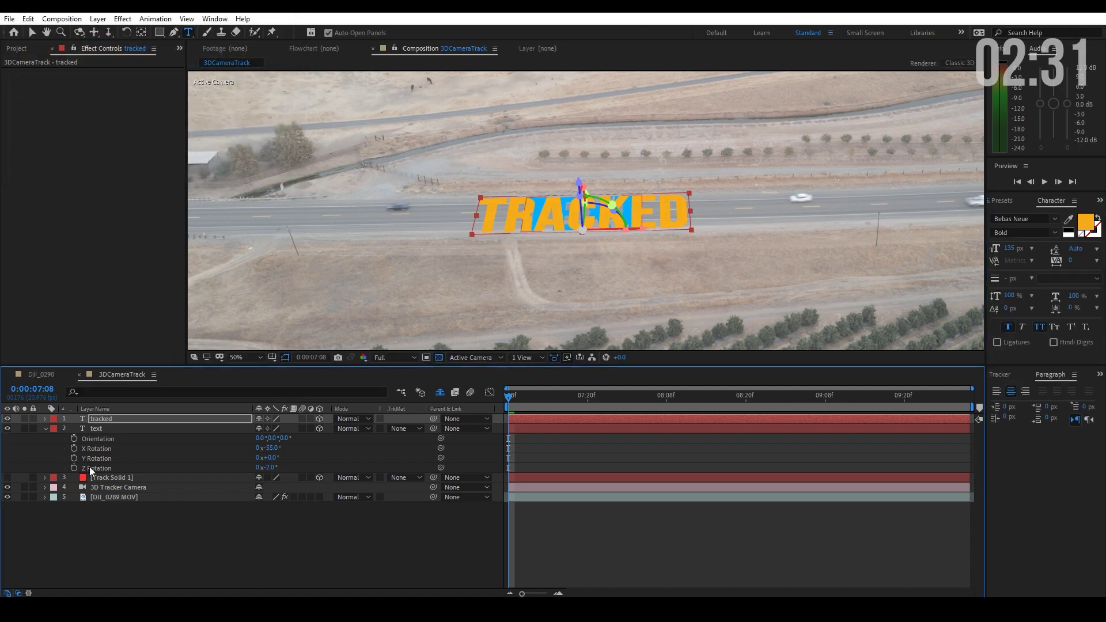
- Hide the tracked layer and add a magenta solid as a 3D layer
{"action": "left_click", "coordinate": [7, 419]}
{"action": "right_click", "coordinate": [170, 543]}
{"action": "mouse_move", "coordinate": [210, 415]}
{"action": "left_click", "coordinate": [375, 448]}
{"action": "left_click", "coordinate": [181, 233]}
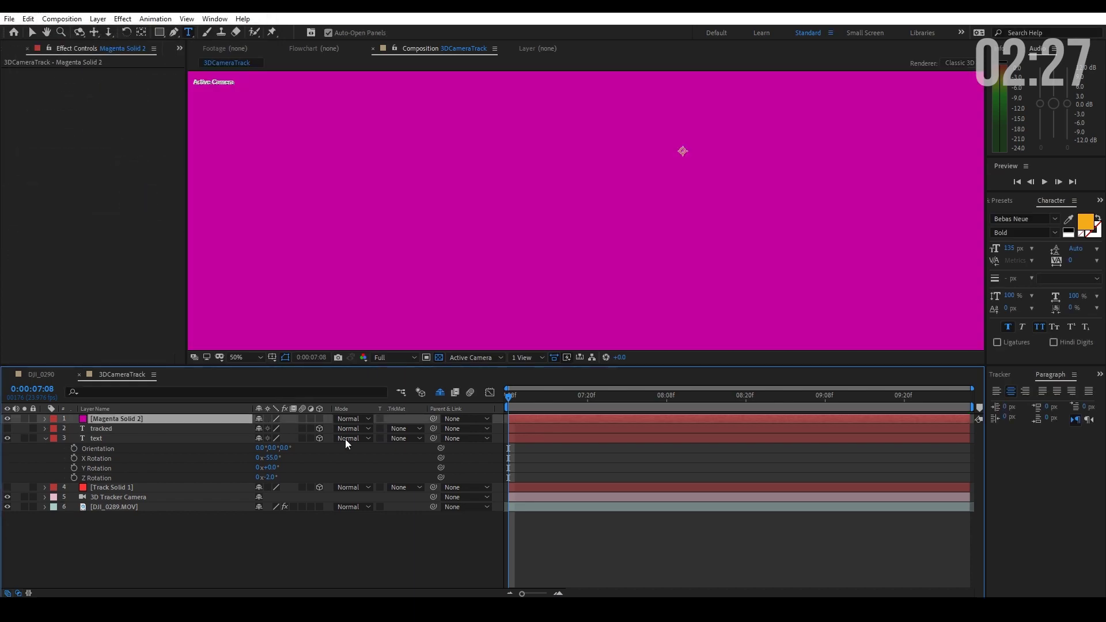
{"action": "left_click", "coordinate": [319, 419]}
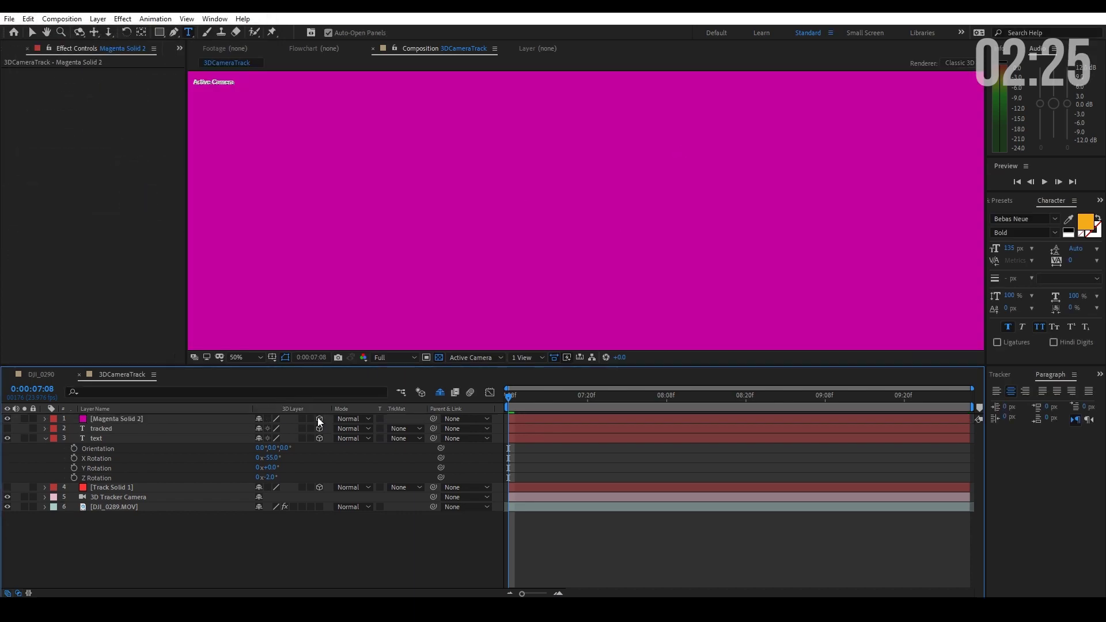
- Rename the magenta solid layer as Matte_01
{"action": "left_click", "coordinate": [143, 418]}
{"action": "key", "text": "Return"}
{"action": "type", "text": "Matte_01"}
{"action": "key", "text": "Return"}
{"action": "left_click", "coordinate": [154, 450]}
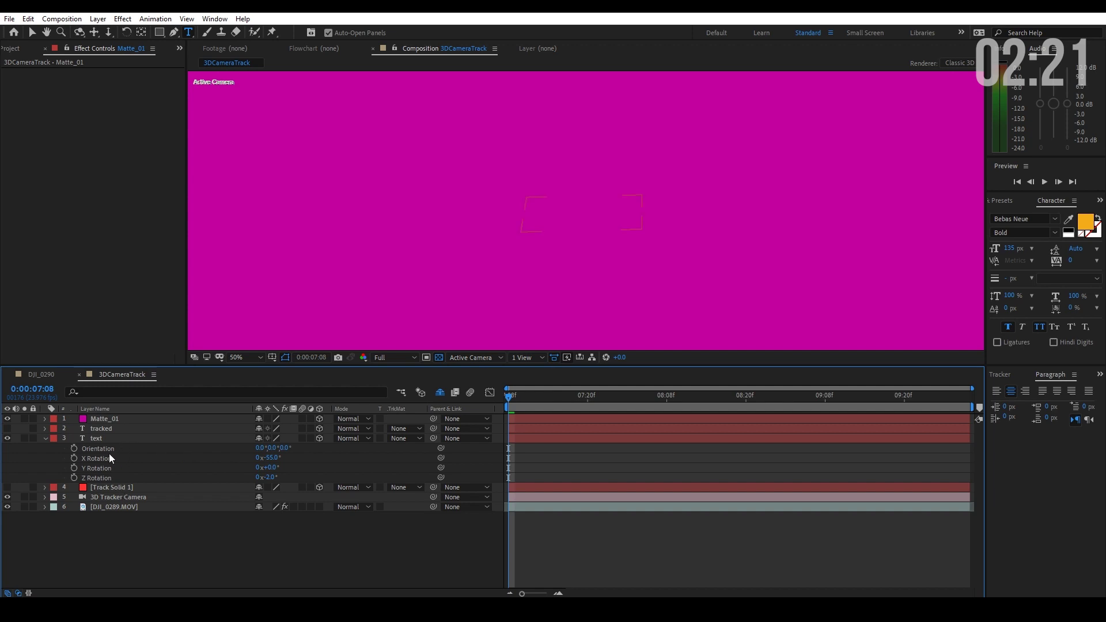
- Copy the text layer's position to Matte_01 and scale the solid to 298%
{"action": "left_click", "coordinate": [105, 439]}
{"action": "key", "text": "p"}
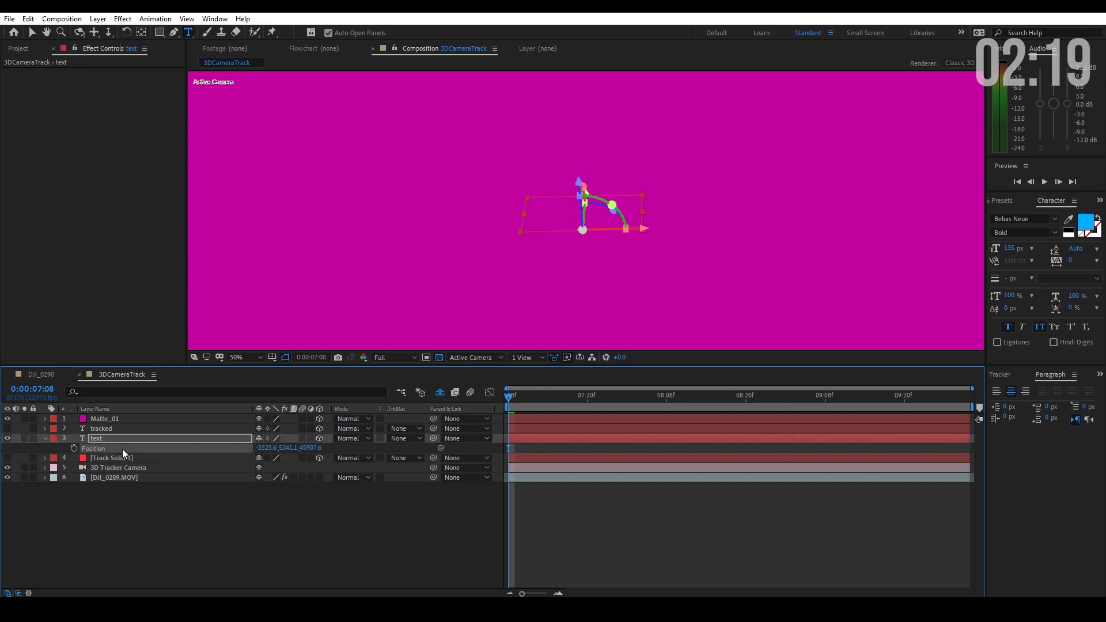
{"action": "left_click", "coordinate": [110, 418]}
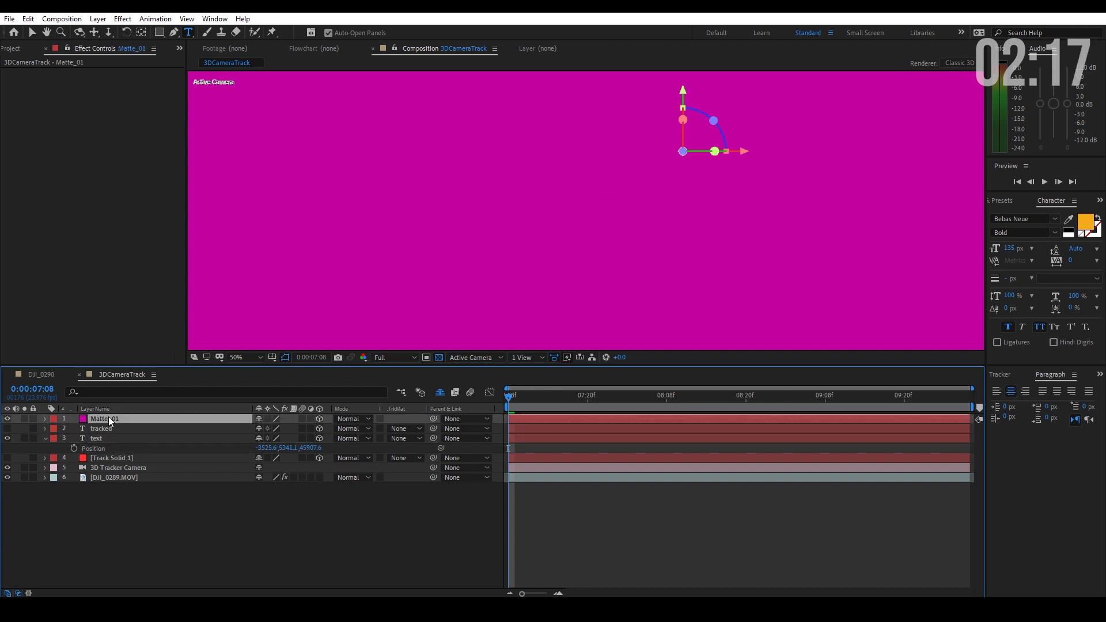
{"action": "key", "text": "p"}
{"action": "left_click", "coordinate": [94, 433]}
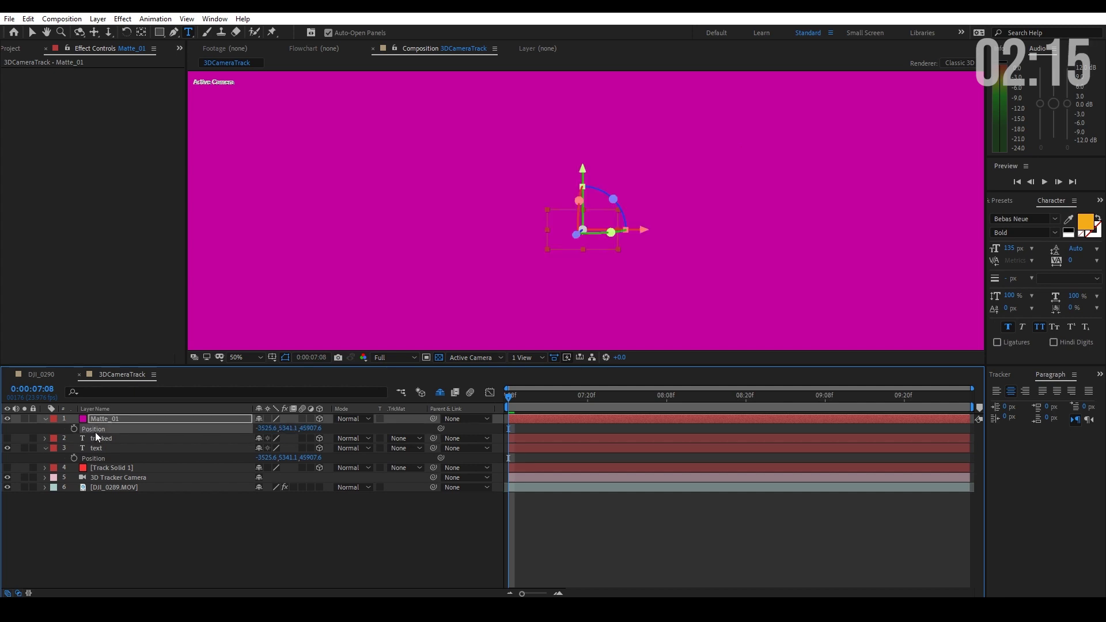
{"action": "key", "text": "ctrl+v"}
{"action": "key", "text": "s"}
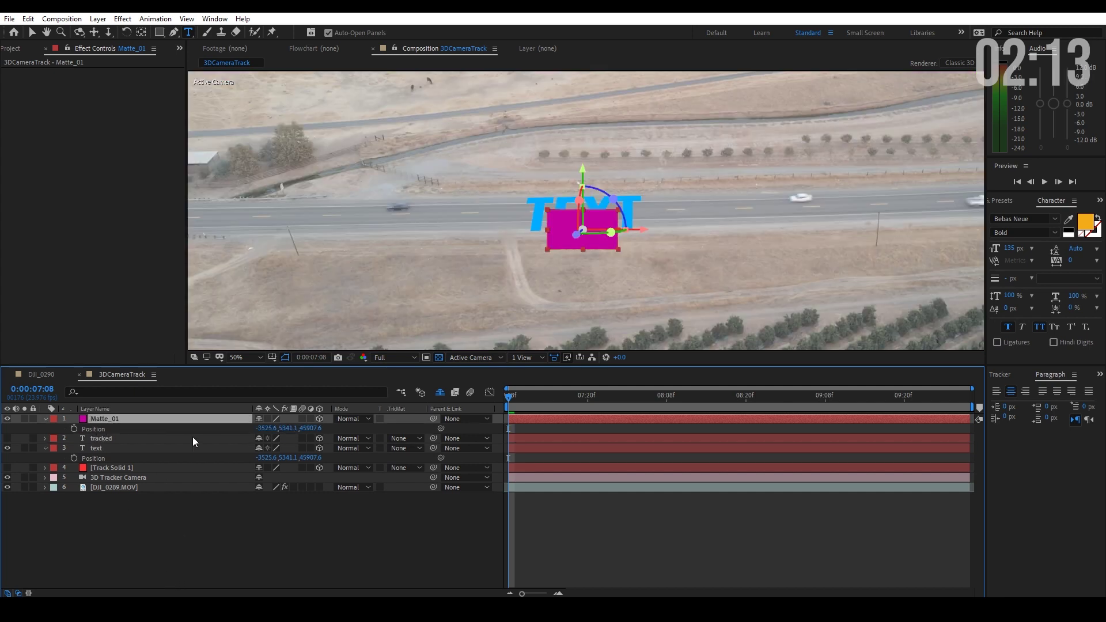
{"action": "left_click_drag", "start_coordinate": [273, 428], "coordinate": [387, 440]}
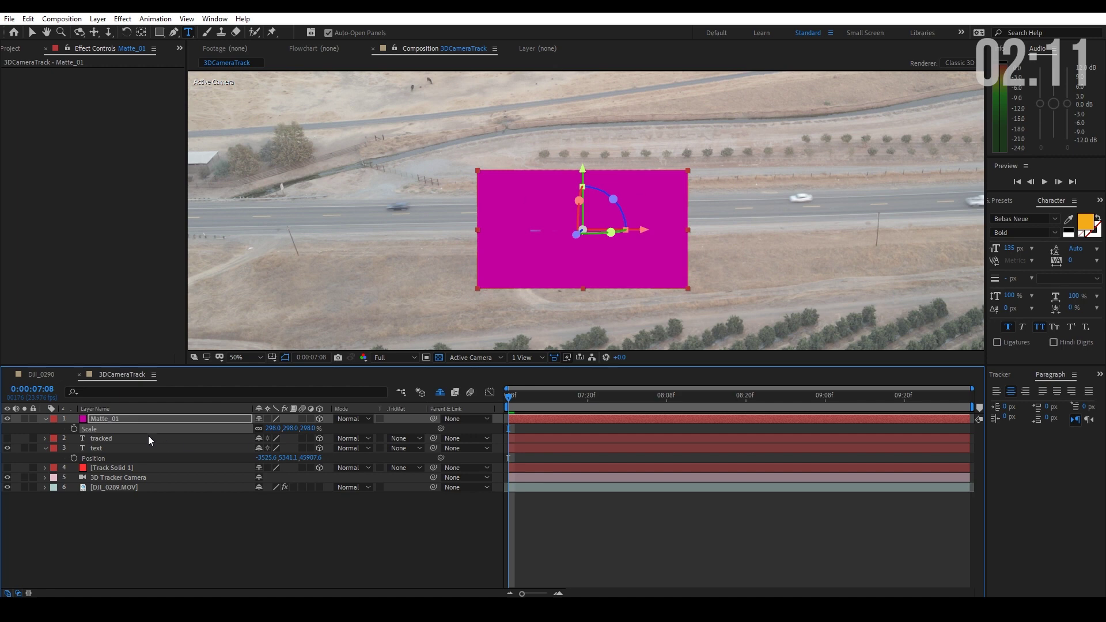
- Copy the text layer's X, Y and Z rotation values to the Matte_01 solid
{"action": "left_click", "coordinate": [110, 447]}
{"action": "key", "text": "r"}
{"action": "left_click", "coordinate": [128, 469]}
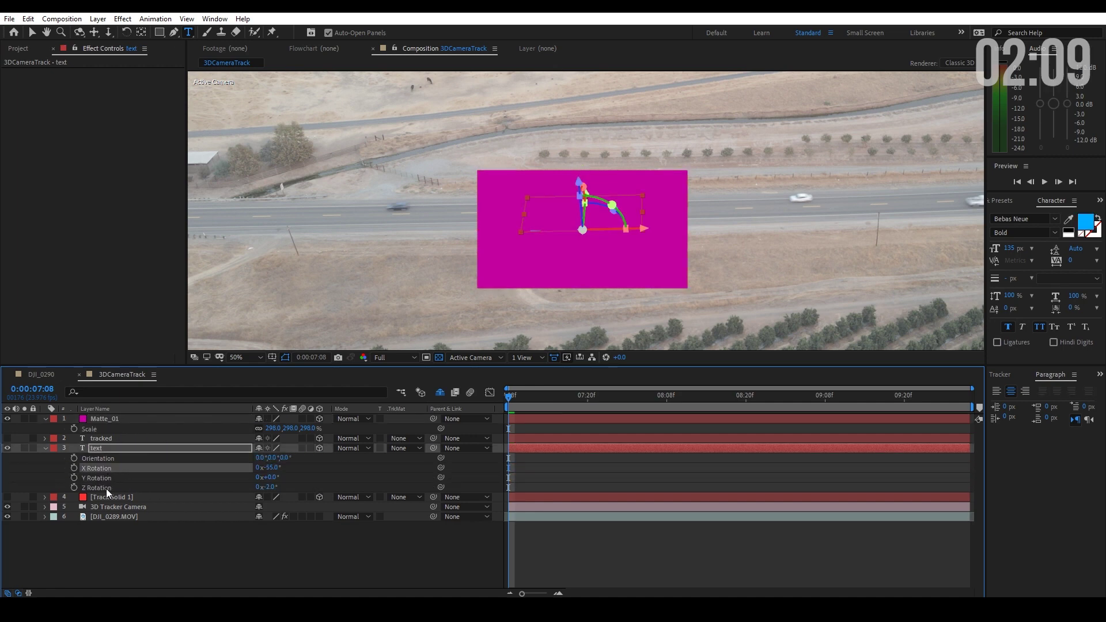
{"action": "left_click", "coordinate": [106, 487], "text": "shift"}
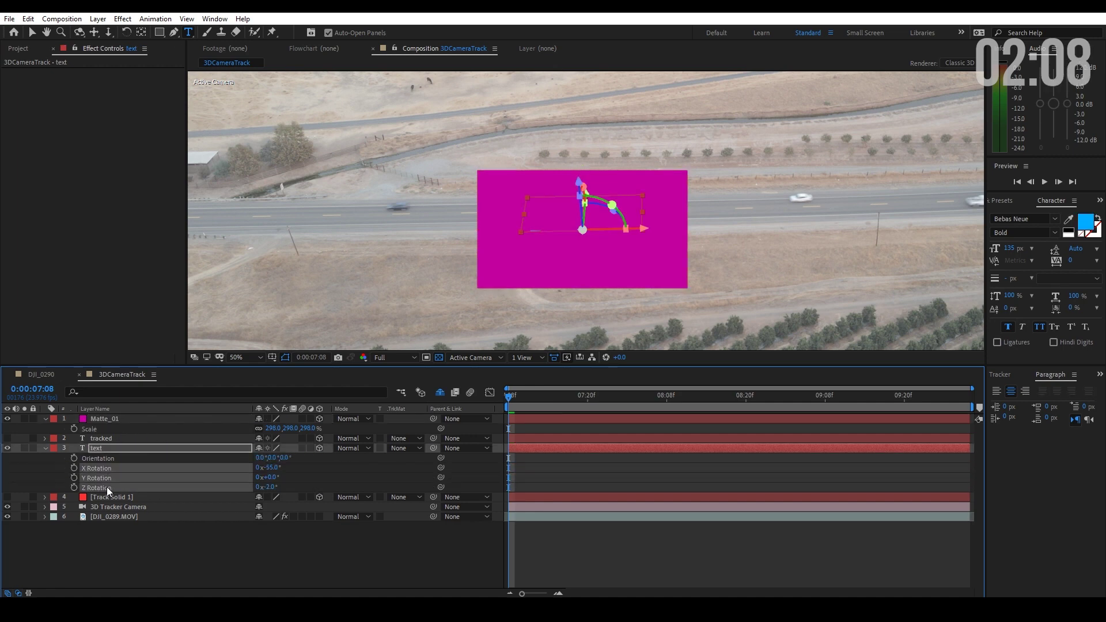
{"action": "left_click", "coordinate": [116, 418]}
{"action": "key", "text": "r"}
{"action": "left_click", "coordinate": [109, 438]}
{"action": "left_click", "coordinate": [106, 458], "text": "shift"}
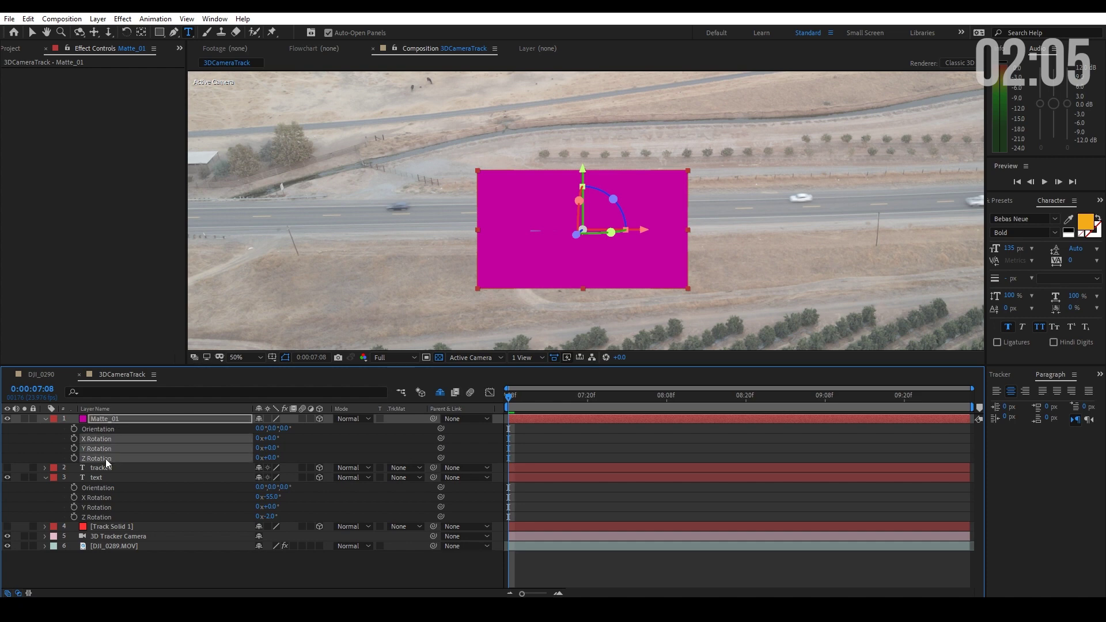
{"action": "key", "text": "ctrl+v"}
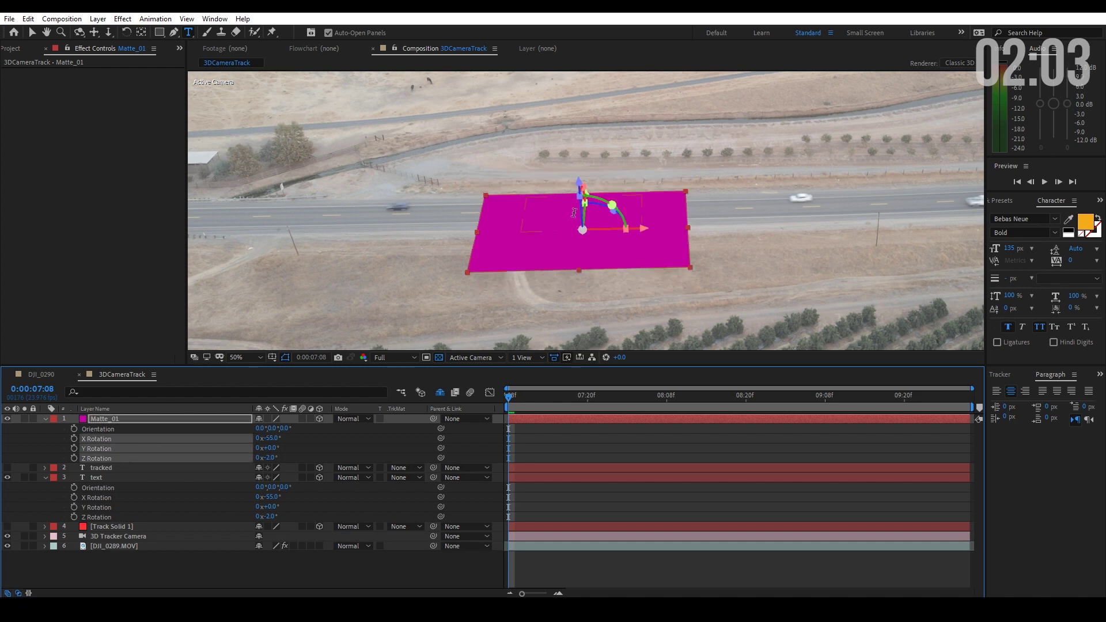
- Move the Matte_01 solid up over the text by setting its Y position to 4428.1
{"action": "left_click", "coordinate": [126, 409]}
{"action": "key", "text": "p"}
{"action": "left_click_drag", "start_coordinate": [287, 428], "coordinate": [38, 443]}
{"action": "left_click_drag", "start_coordinate": [291, 427], "coordinate": [1, 418]}
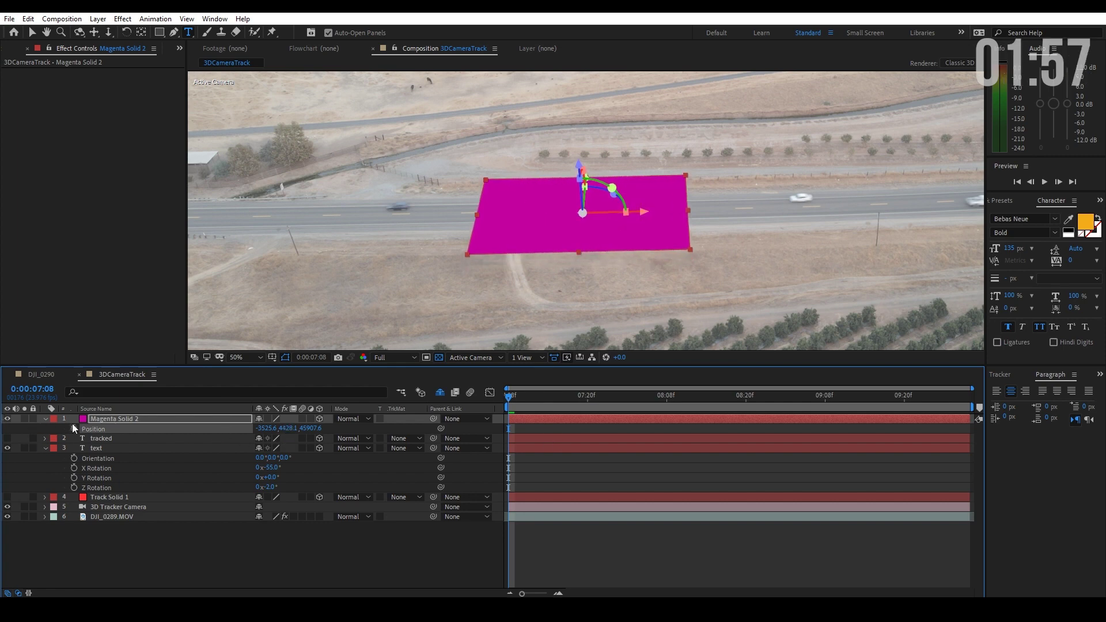
- Duplicate the magenta matte solid and place one of the two directly above the text layer, leaving only that solid visible
{"action": "left_click", "coordinate": [115, 419]}
{"action": "key", "text": "ctrl+d"}
{"action": "left_click", "coordinate": [7, 419]}
{"action": "left_click", "coordinate": [7, 428]}
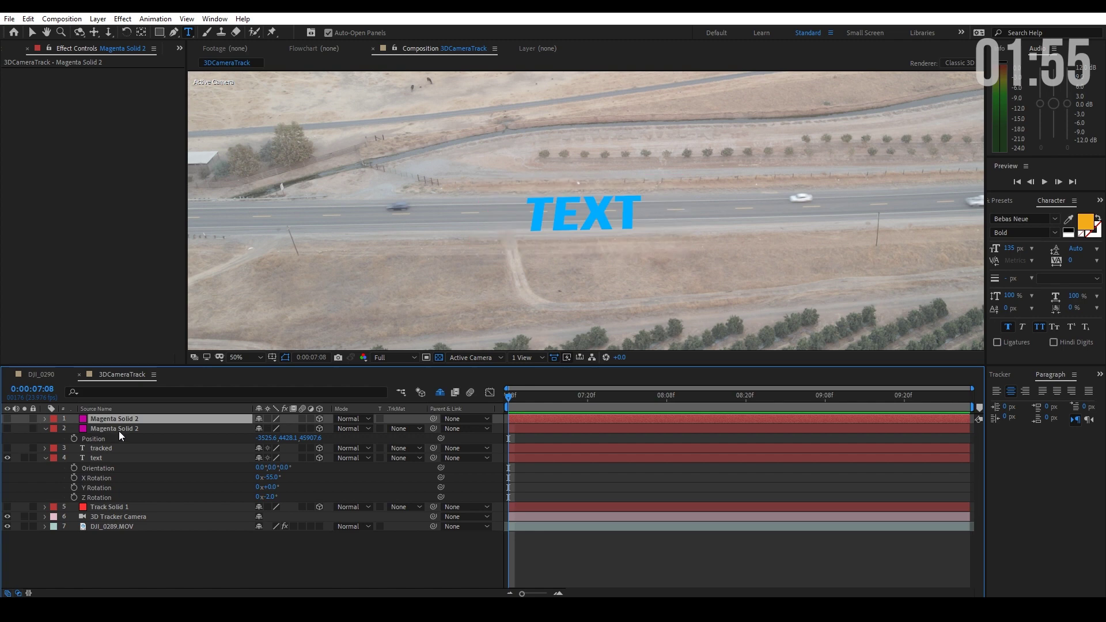
{"action": "left_click", "coordinate": [119, 429]}
{"action": "left_click", "coordinate": [259, 429]}
{"action": "left_click_drag", "start_coordinate": [103, 418], "coordinate": [122, 433]}
{"action": "left_click", "coordinate": [7, 429]}
- At 0:00:07:13, add a full-size rectangular mask to the solid above the text layer and keyframe its mask path
{"action": "mouse_move", "coordinate": [527, 397]}
{"action": "left_mouse_down"}
{"action": "mouse_move", "coordinate": [562, 399]}
{"action": "mouse_move", "coordinate": [541, 399]}
{"action": "left_mouse_up"}
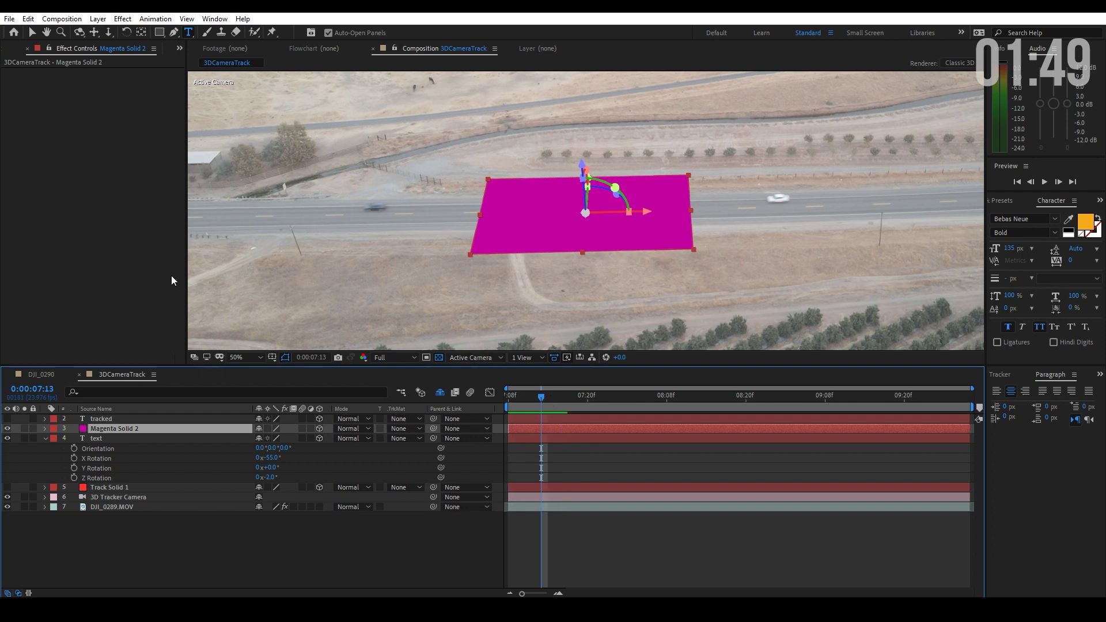
{"action": "double_click", "coordinate": [161, 33]}
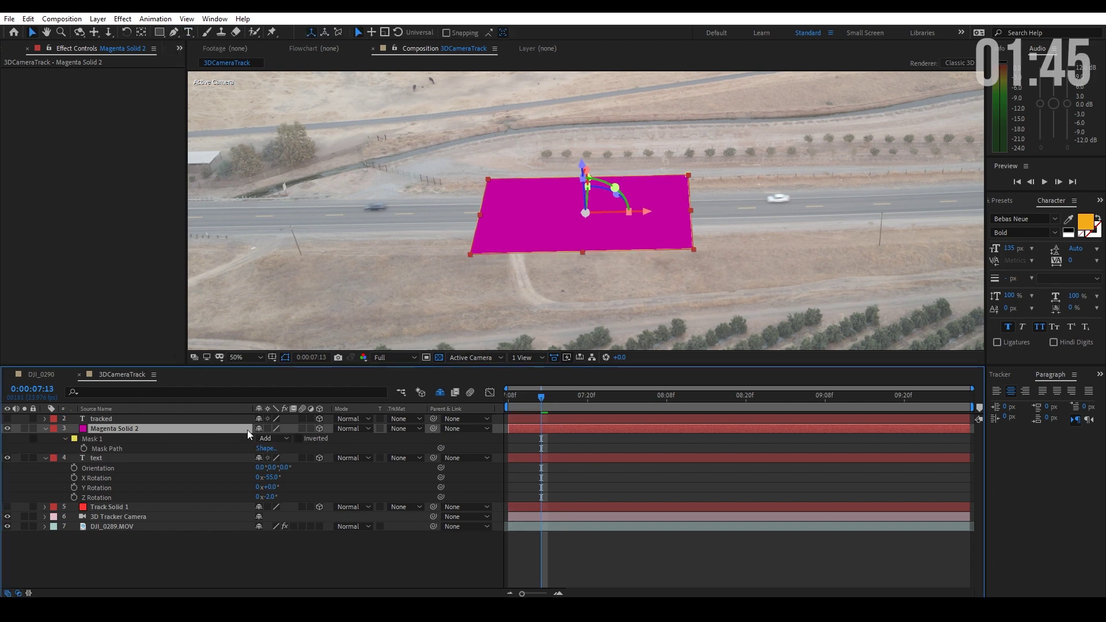
{"action": "left_click", "coordinate": [84, 448]}
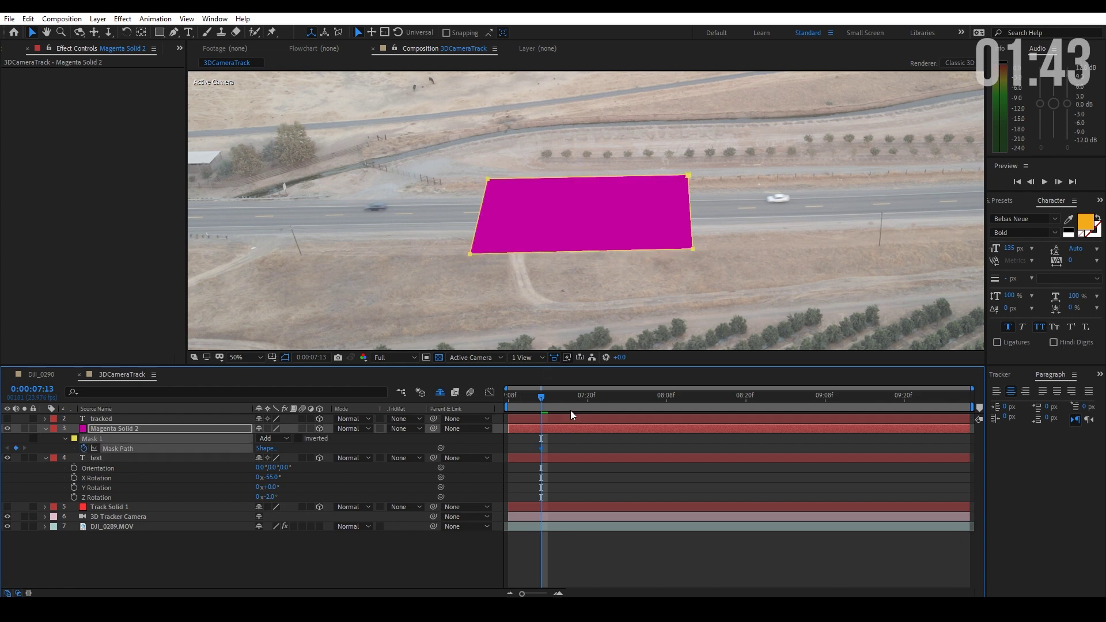
- At 0:00:07:21, move the mask's two left corner points past the solid's right edge to animate a wipe
{"action": "left_click", "coordinate": [555, 398]}
{"action": "left_click_drag", "start_coordinate": [555, 403], "coordinate": [594, 402]}
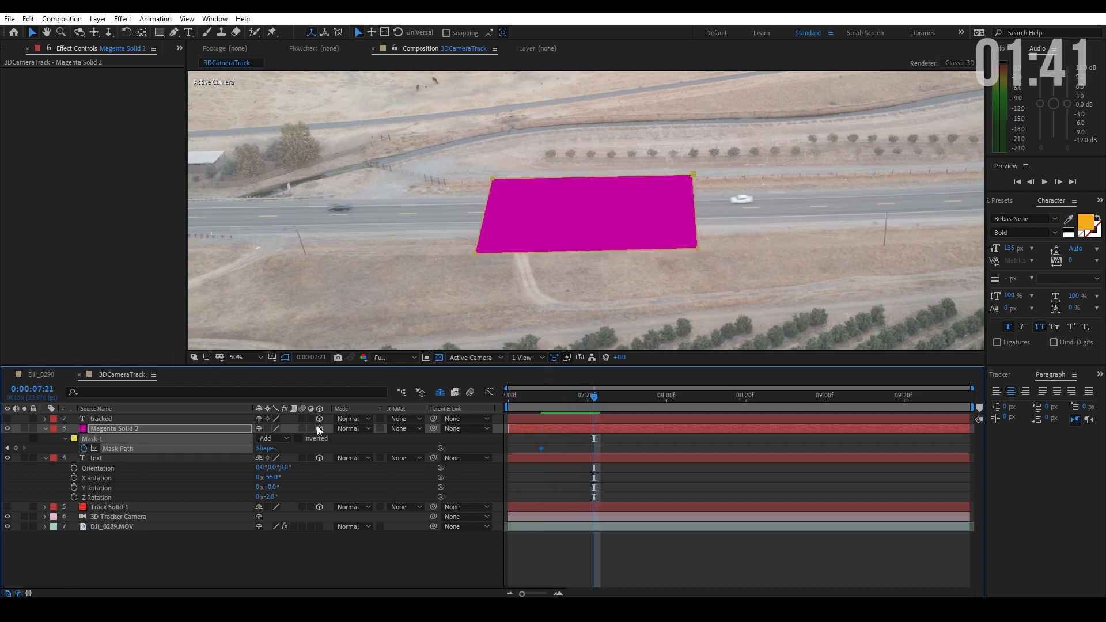
{"action": "left_click", "coordinate": [493, 179]}
{"action": "left_click", "coordinate": [473, 251]}
{"action": "left_click", "coordinate": [475, 252]}
{"action": "left_click_drag", "start_coordinate": [490, 181], "coordinate": [693, 175]}
{"action": "left_click_drag", "start_coordinate": [481, 254], "coordinate": [742, 238]}
- Enable motion blur for the composition and preview the solid's mask wipe from the start
{"action": "left_click", "coordinate": [471, 393]}
{"action": "left_click_drag", "start_coordinate": [584, 397], "coordinate": [507, 401]}
{"action": "key", "text": "space"}
{"action": "key", "text": "space"}
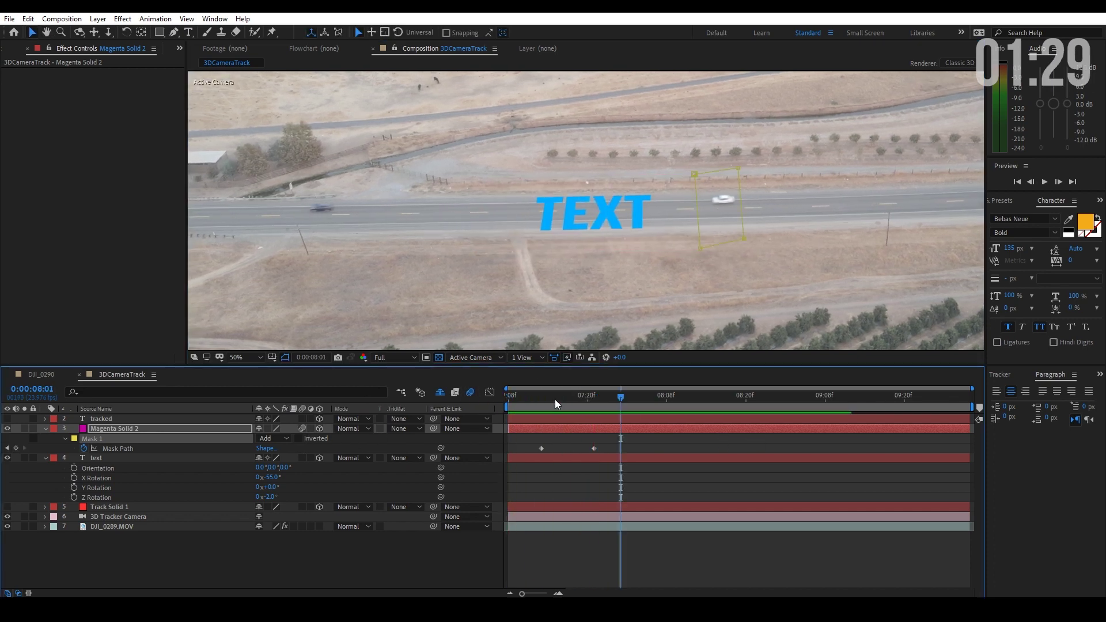
- Set the text layer's track matte to alpha from the magenta solid and return to the start of the composition
{"action": "left_click", "coordinate": [542, 396]}
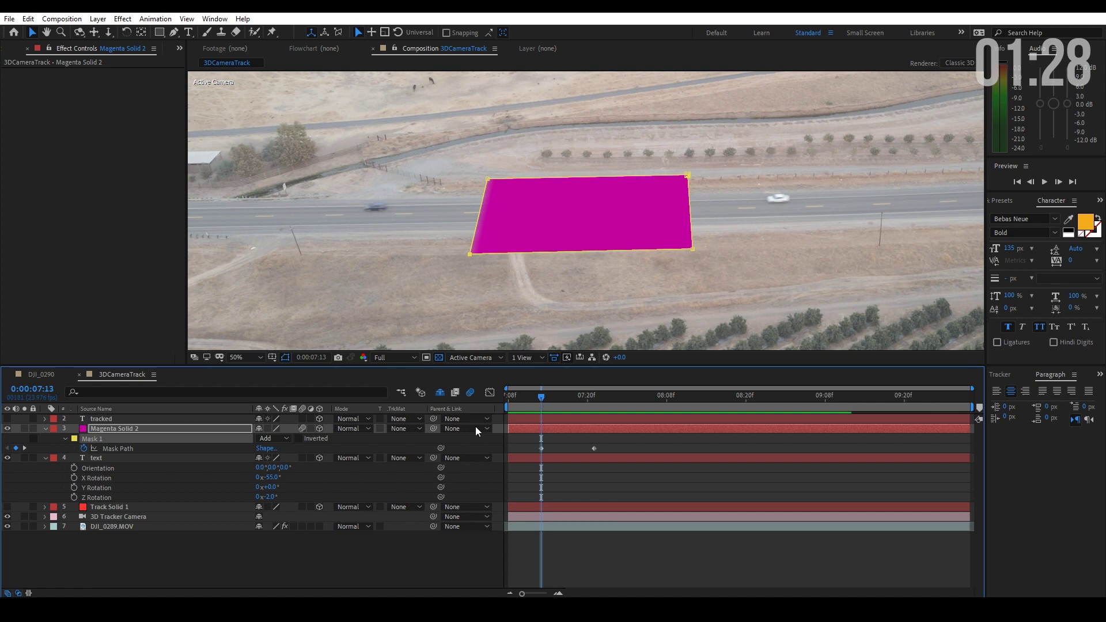
{"action": "left_click", "coordinate": [406, 457]}
{"action": "left_click", "coordinate": [500, 486]}
{"action": "key", "text": "Home"}
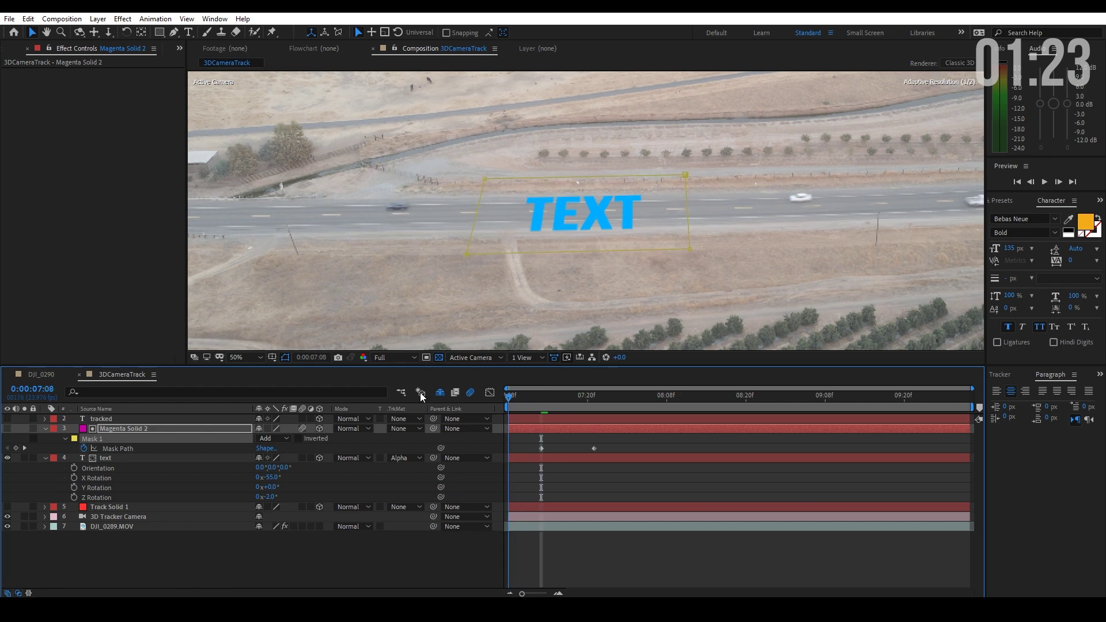
- Duplicate the masked magenta solid, place the copy above the tracked layer and delay its mask keyframes by one frame
{"action": "left_click", "coordinate": [143, 430]}
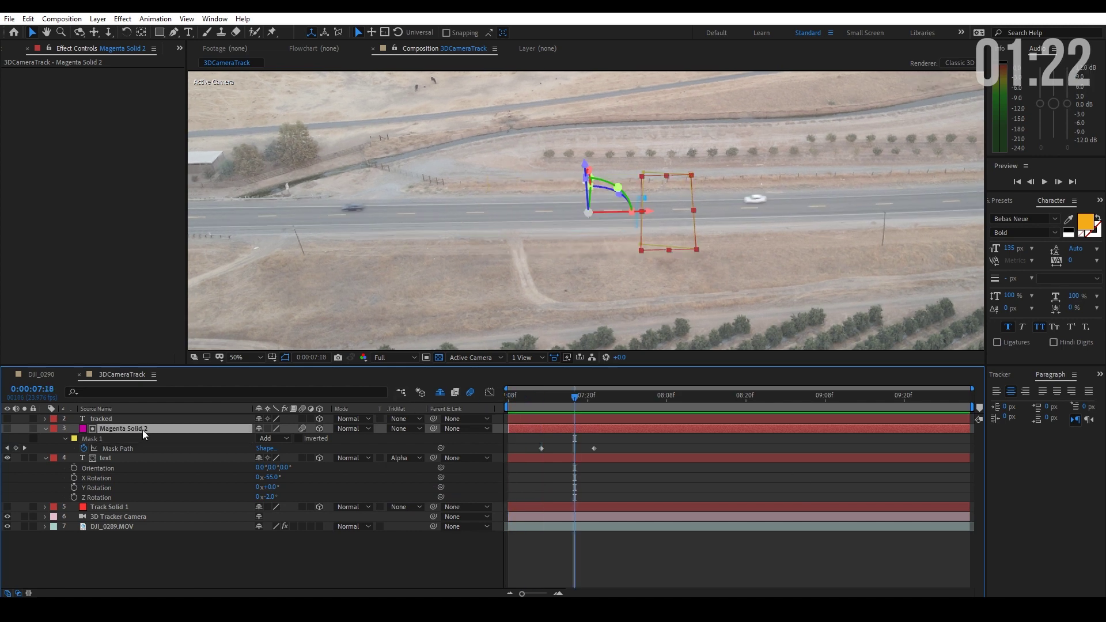
{"action": "key", "text": "ctrl+d"}
{"action": "left_click_drag", "start_coordinate": [122, 430], "coordinate": [140, 418]}
{"action": "key", "text": "m"}
{"action": "left_click_drag", "start_coordinate": [551, 416], "coordinate": [554, 416]}
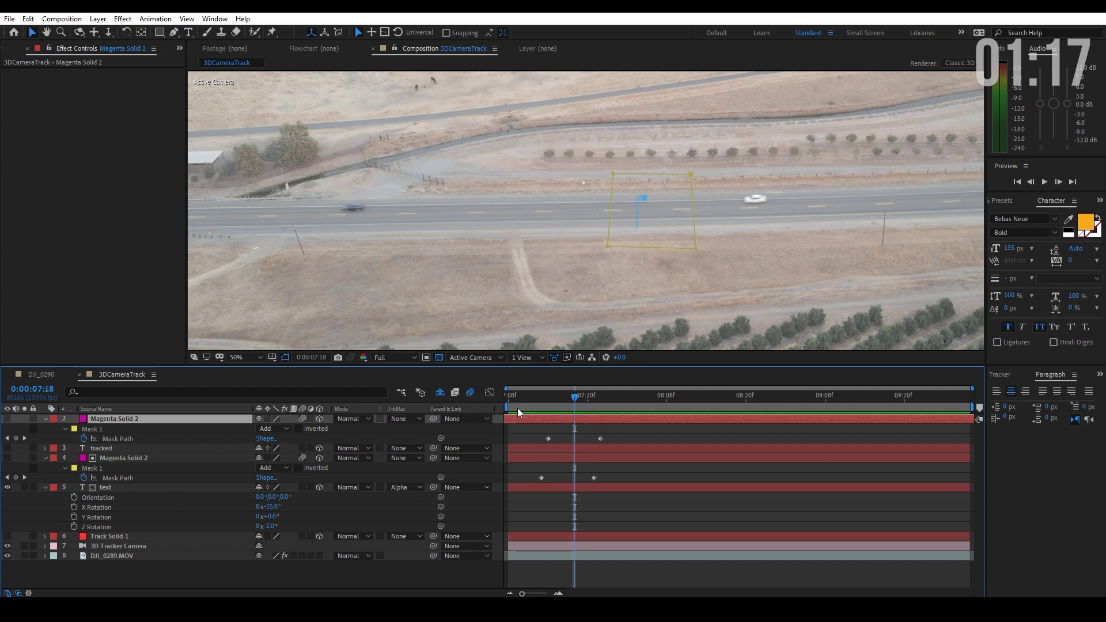
{"action": "left_click", "coordinate": [102, 447]}
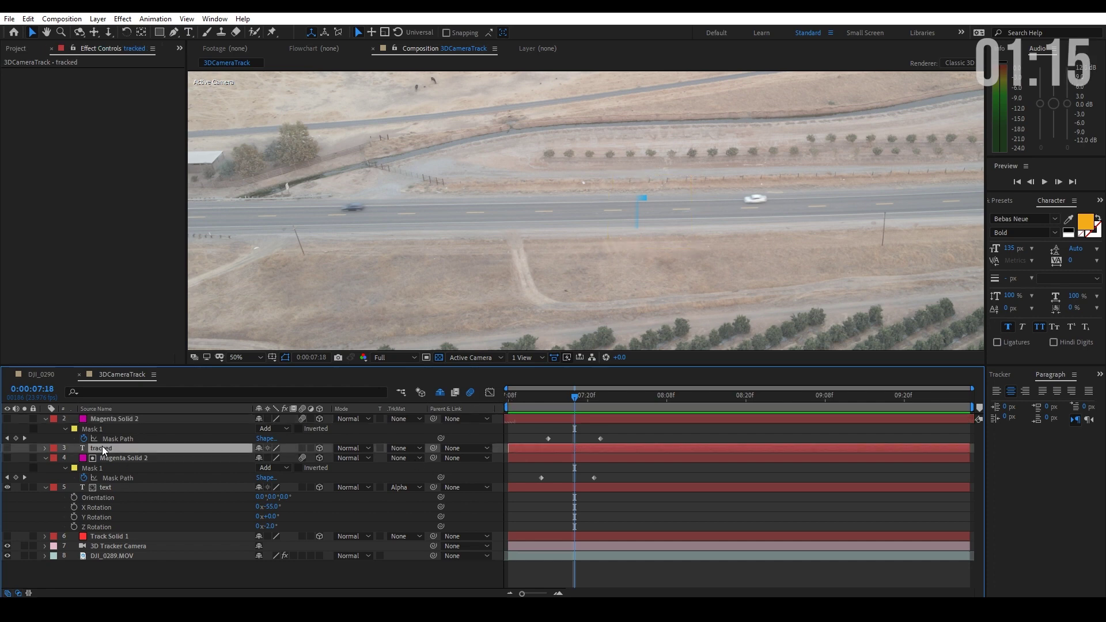
- Set the tracked layer's track matte to alpha inverted from Magenta Solid 2, make the layer visible and preview from the start
{"action": "left_click", "coordinate": [403, 447]}
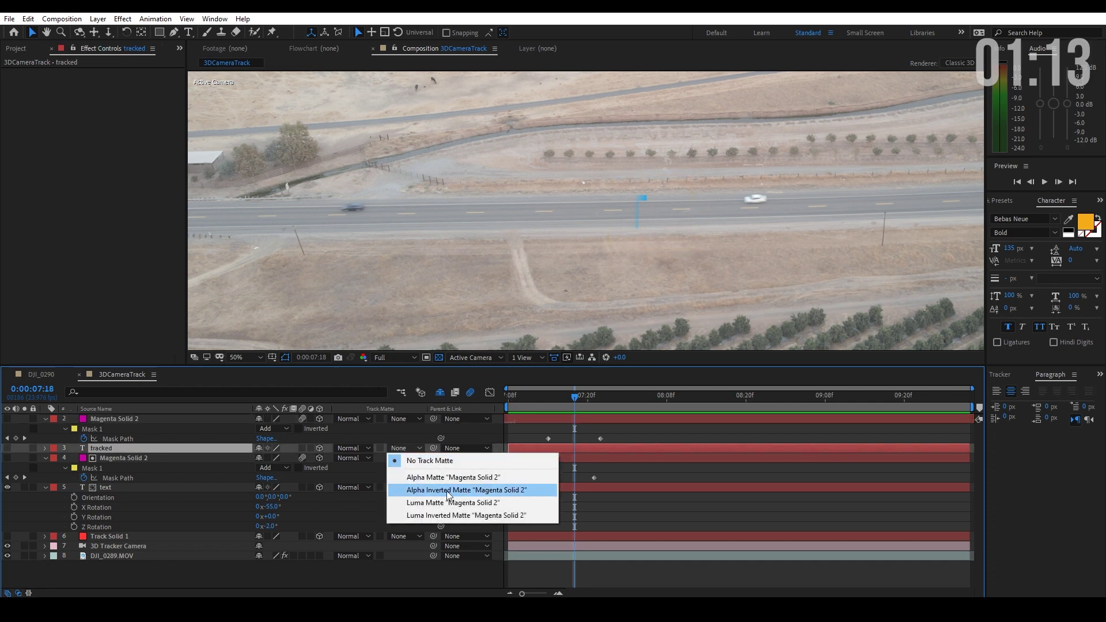
{"action": "left_click", "coordinate": [447, 491]}
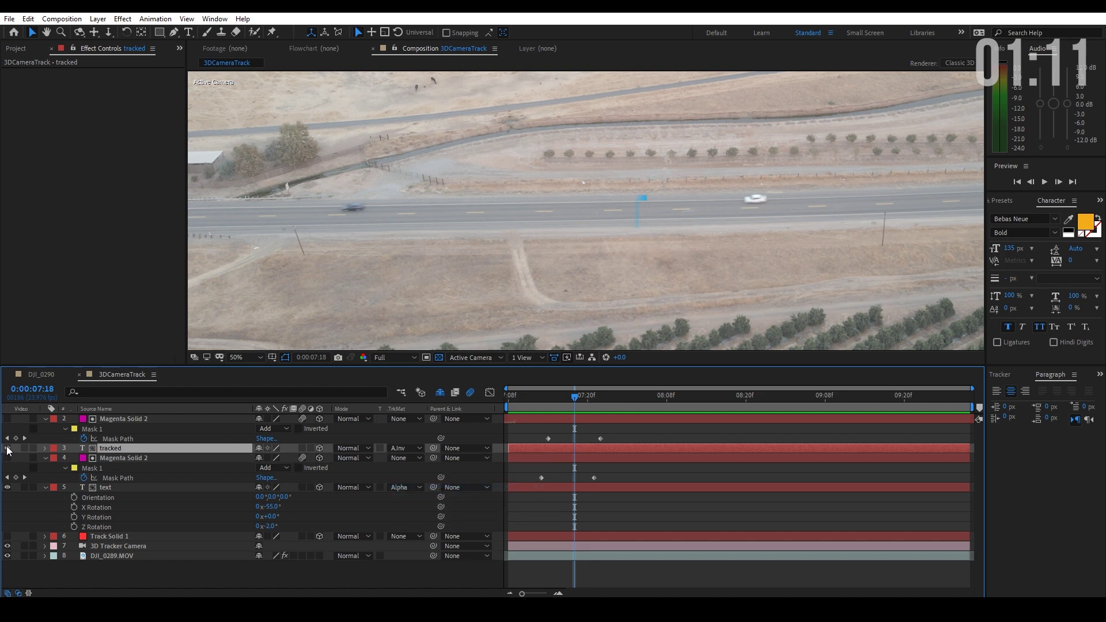
{"action": "left_click", "coordinate": [8, 448]}
{"action": "left_click_drag", "start_coordinate": [569, 390], "coordinate": [469, 395]}
{"action": "key", "text": "space"}
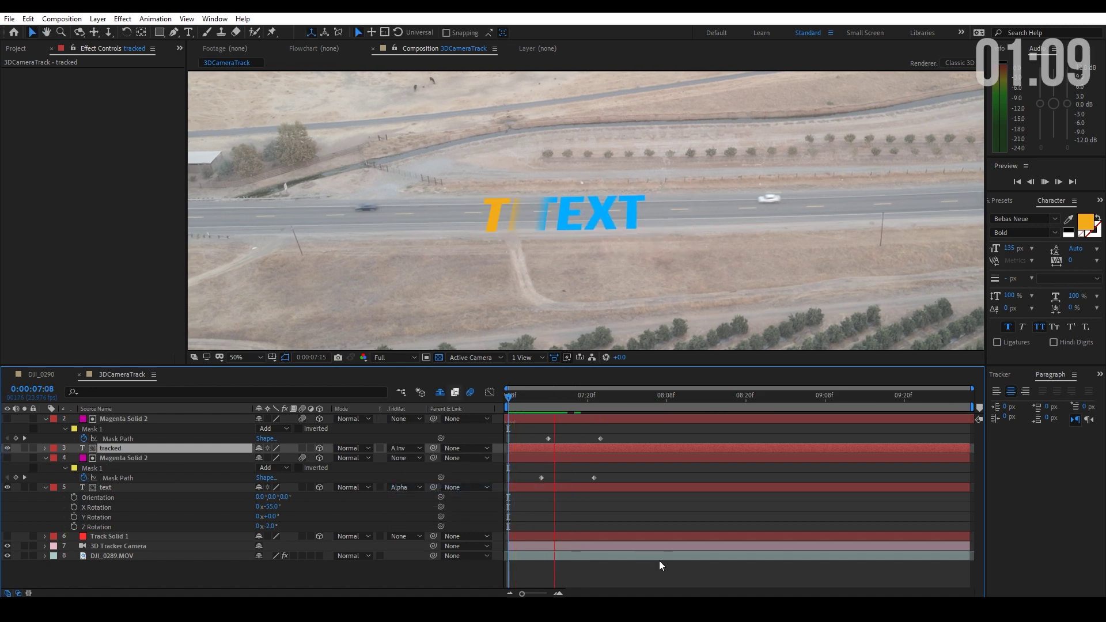
{"action": "key", "text": "space"}
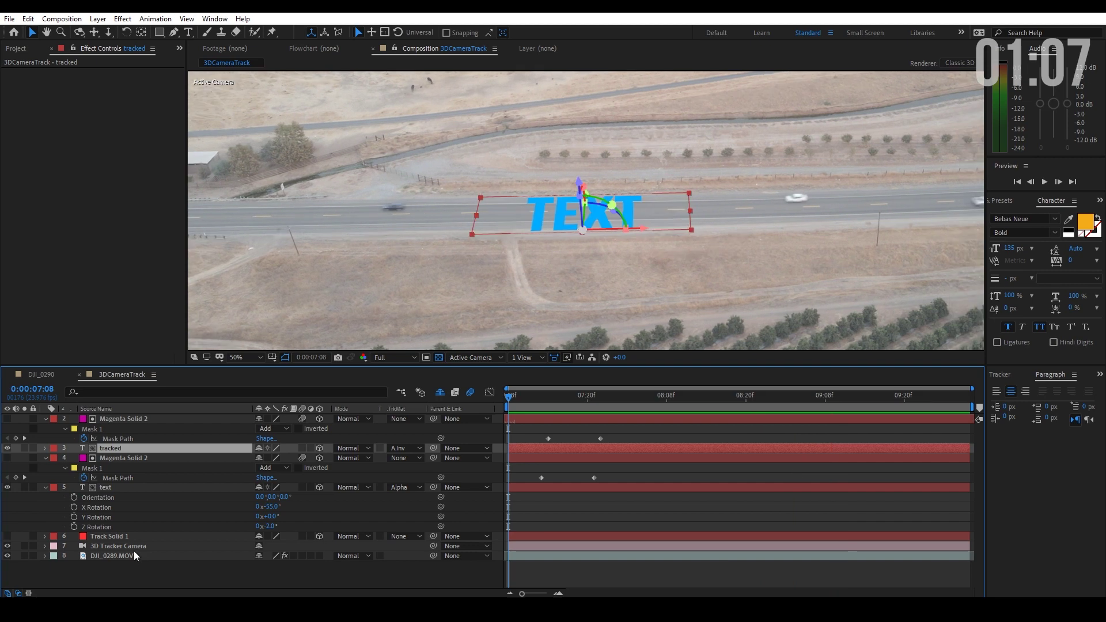
- Duplicate the DJI_0289.MOV footage, place the copy above the upper magenta solid and hide it, moving to 0:00:08:03
{"action": "left_click", "coordinate": [126, 556]}
{"action": "key", "text": "ctrl+d"}
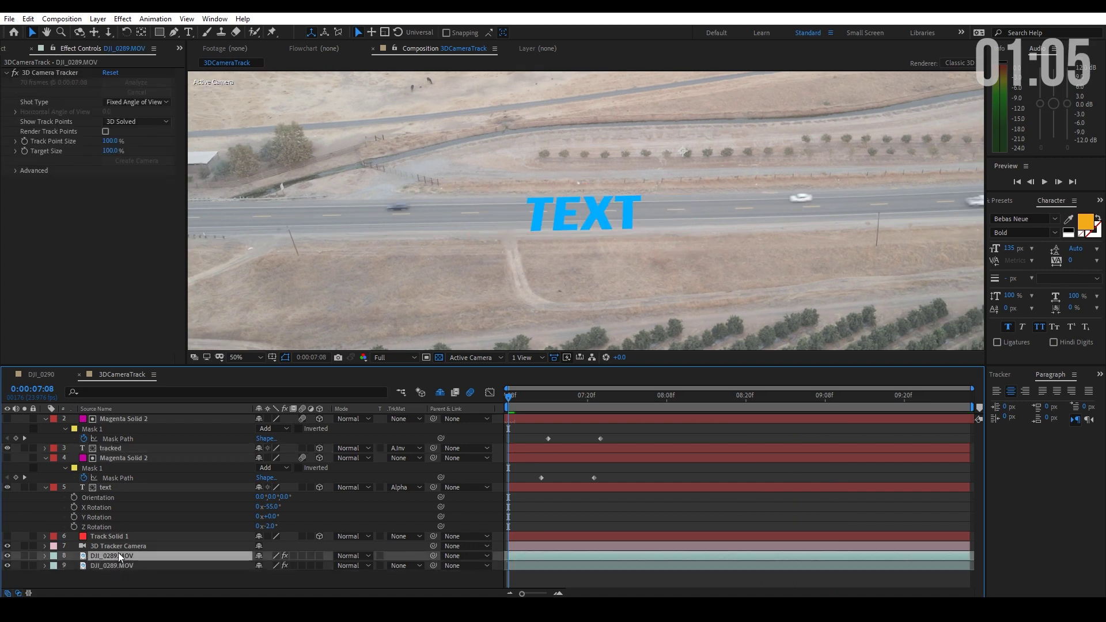
{"action": "left_click_drag", "start_coordinate": [119, 552], "coordinate": [116, 415]}
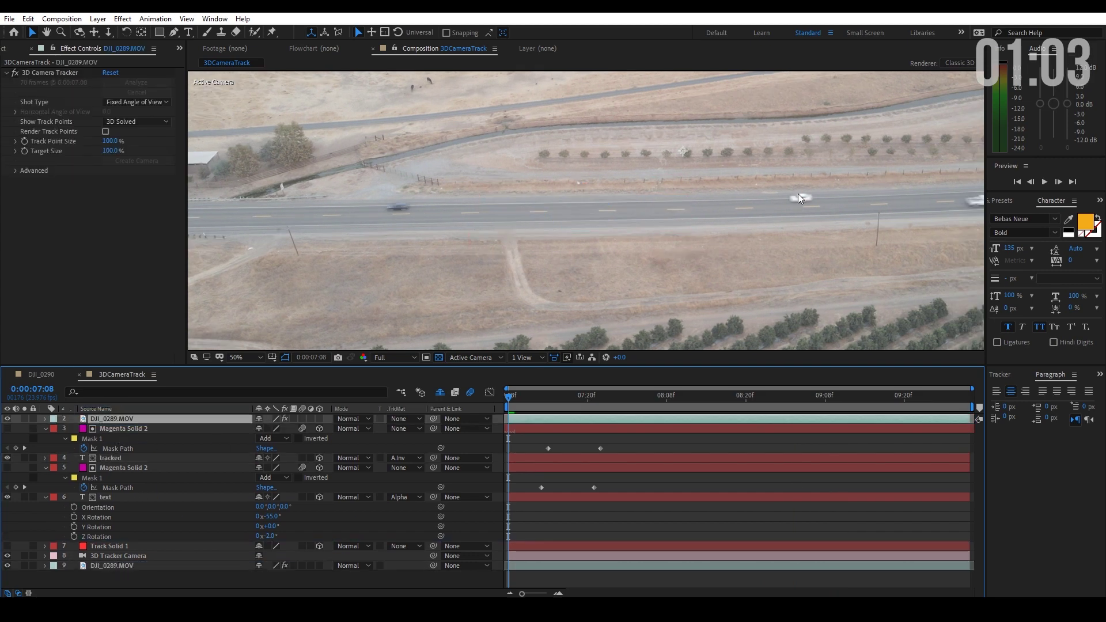
{"action": "left_click", "coordinate": [561, 395]}
{"action": "key", "text": "p"}
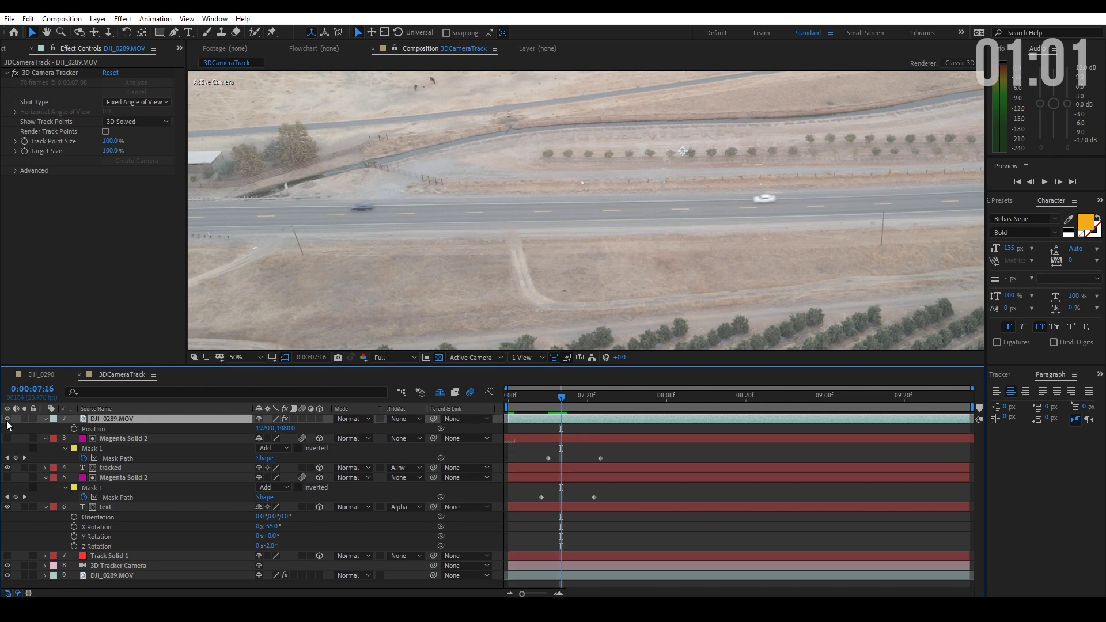
{"action": "left_click_drag", "start_coordinate": [561, 395], "coordinate": [635, 398]}
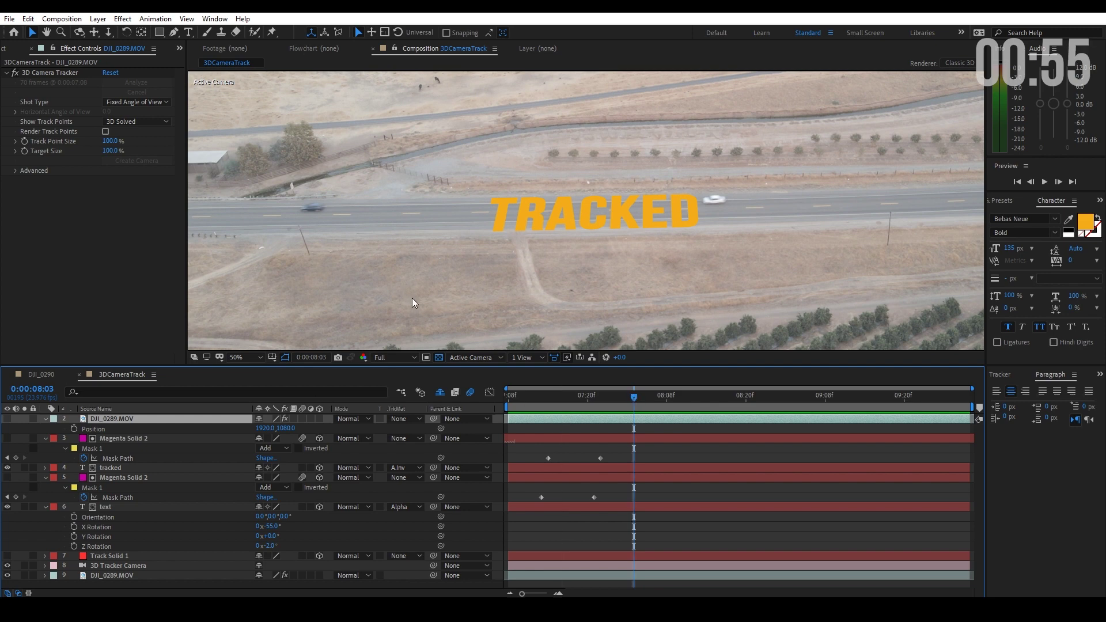
- Draw a closed Pen mask around the white car's body on the upper DJI_0289.MOV layer at 0:00:08:03
{"action": "key", "text": "g"}
{"action": "scroll", "coordinate": [738, 217], "scroll_direction": "up", "scroll_amount": 8}
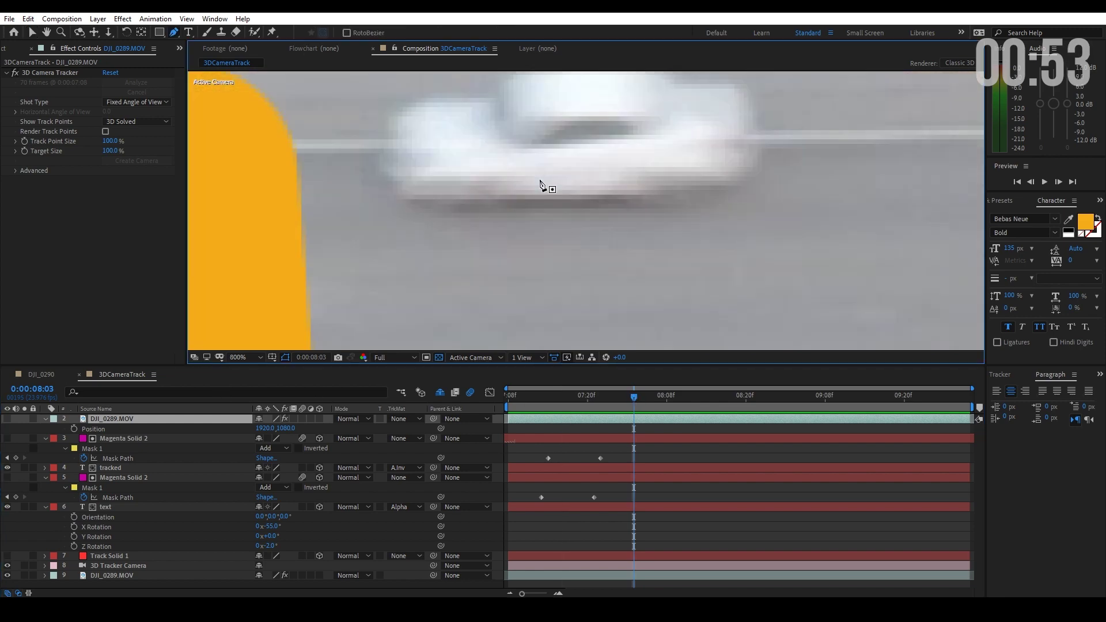
{"action": "left_click_drag", "start_coordinate": [539, 184], "coordinate": [623, 297]}
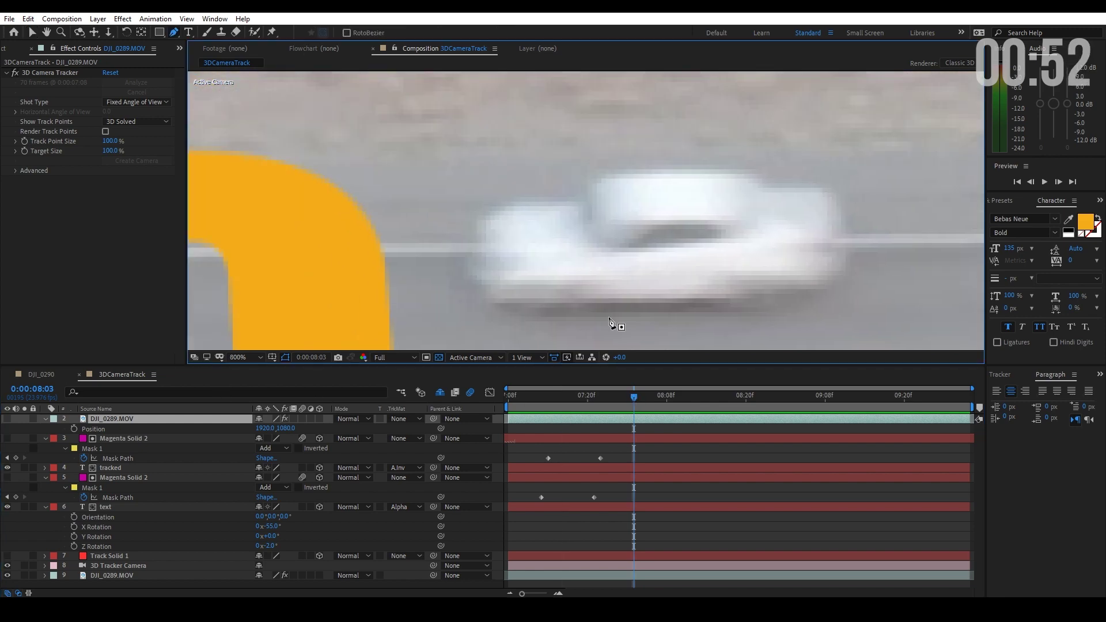
{"action": "left_click", "coordinate": [495, 302]}
{"action": "left_click_drag", "start_coordinate": [477, 263], "coordinate": [475, 242]}
{"action": "left_click", "coordinate": [489, 211]}
{"action": "left_click", "coordinate": [511, 205]}
{"action": "left_click", "coordinate": [575, 205]}
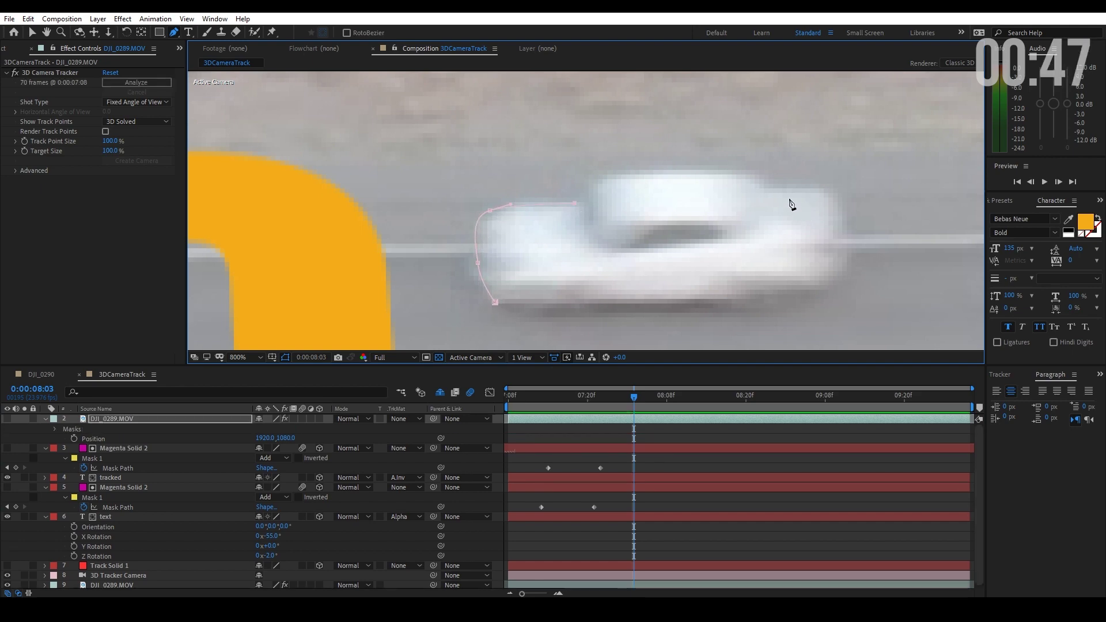
{"action": "left_click", "coordinate": [807, 191]}
{"action": "key", "text": "ctrl+z"}
{"action": "left_click_drag", "start_coordinate": [788, 188], "coordinate": [849, 240]}
{"action": "left_click_drag", "start_coordinate": [834, 282], "coordinate": [817, 292]}
{"action": "left_click_drag", "start_coordinate": [729, 298], "coordinate": [697, 298]}
{"action": "left_click", "coordinate": [697, 299]}
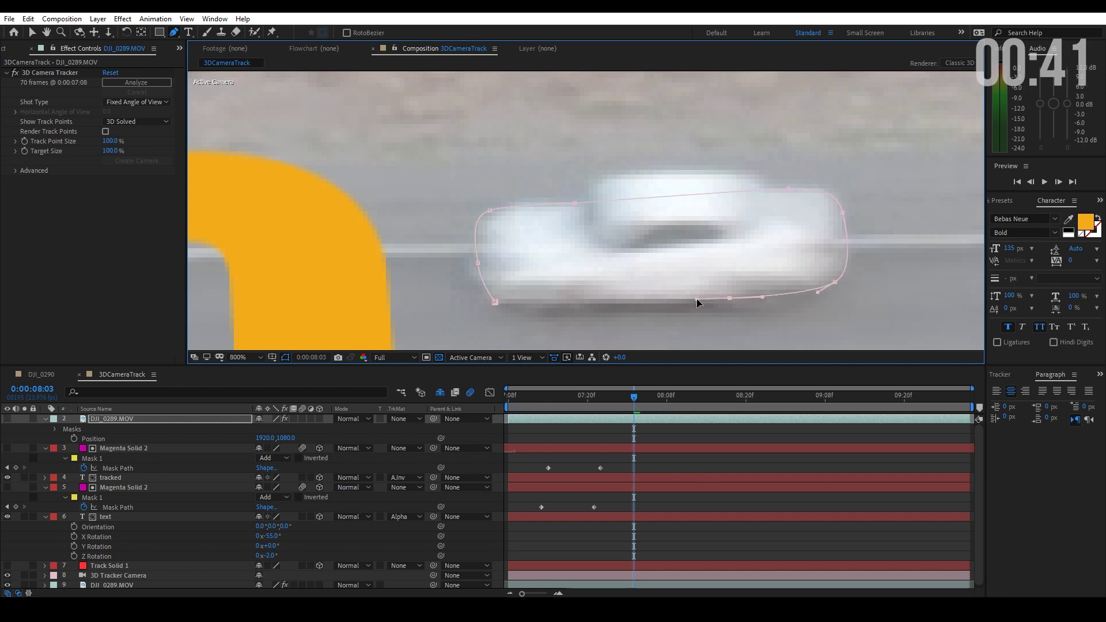
{"action": "left_click", "coordinate": [572, 302]}
{"action": "left_click", "coordinate": [496, 302]}
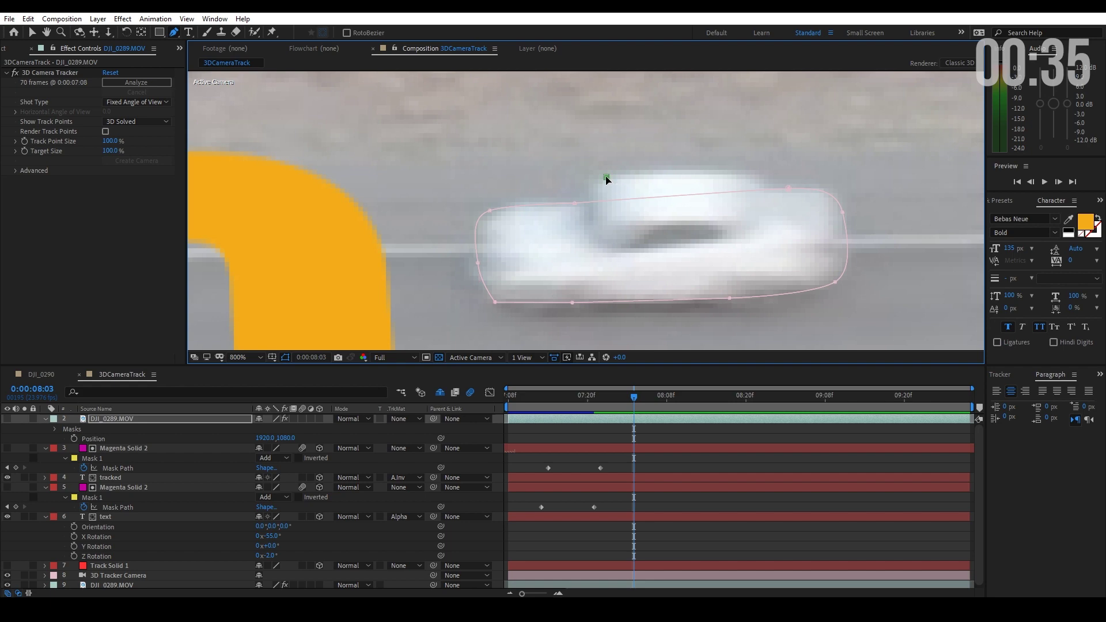
- Draw separate masks around the white car's roof and each of its two wheels on the duplicated footage
{"action": "left_click_drag", "start_coordinate": [576, 209], "coordinate": [574, 241]}
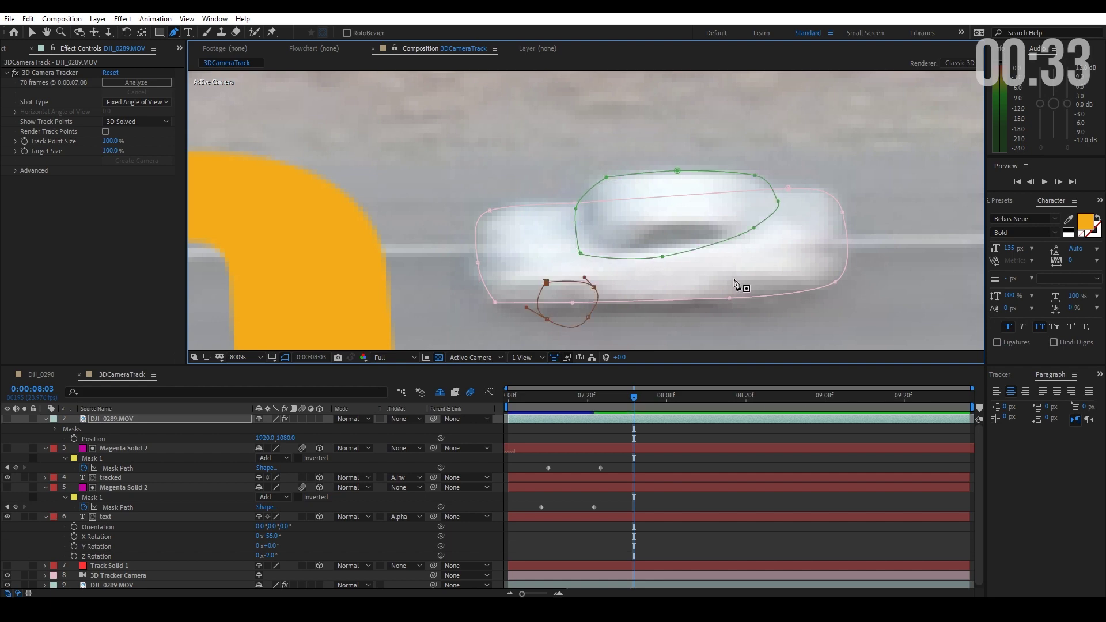
{"action": "left_click", "coordinate": [734, 279]}
{"action": "mouse_move", "coordinate": [722, 312]}
{"action": "left_mouse_down"}
{"action": "mouse_move", "coordinate": [741, 321]}
{"action": "mouse_move", "coordinate": [781, 311]}
{"action": "mouse_move", "coordinate": [786, 278]}
{"action": "left_mouse_up"}
{"action": "left_click", "coordinate": [734, 279]}
{"action": "left_click_drag", "start_coordinate": [770, 317], "coordinate": [728, 311]}
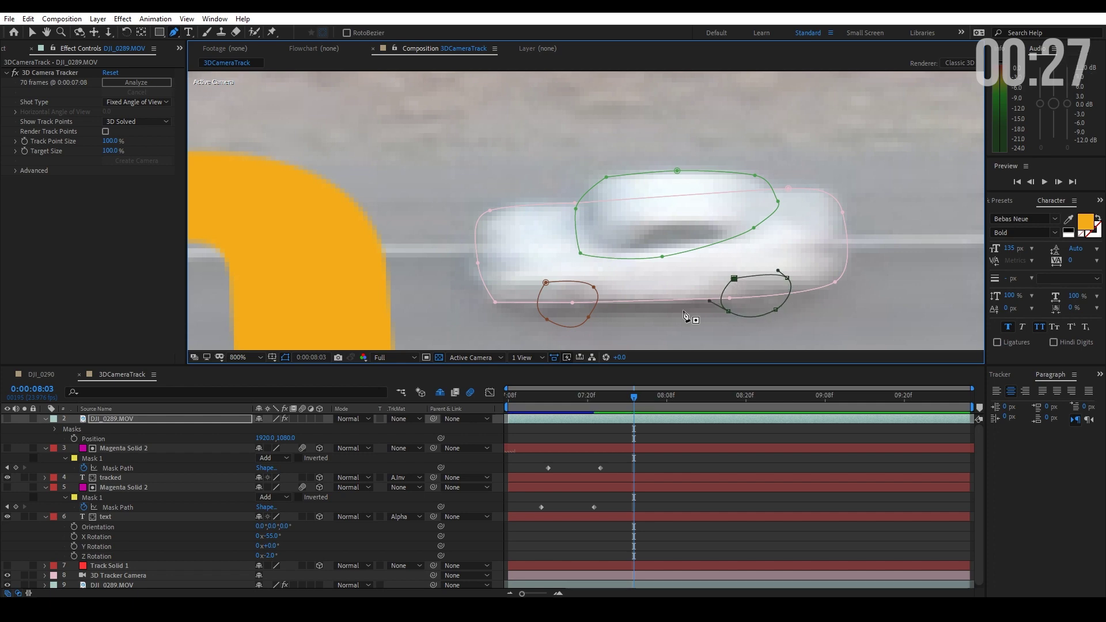
- Keyframe the mask paths of all four car masks at 0:00:08:03 and set their feather to 3 pixels
{"action": "left_click", "coordinate": [117, 418]}
{"action": "key", "text": "m"}
{"action": "key", "text": "m"}
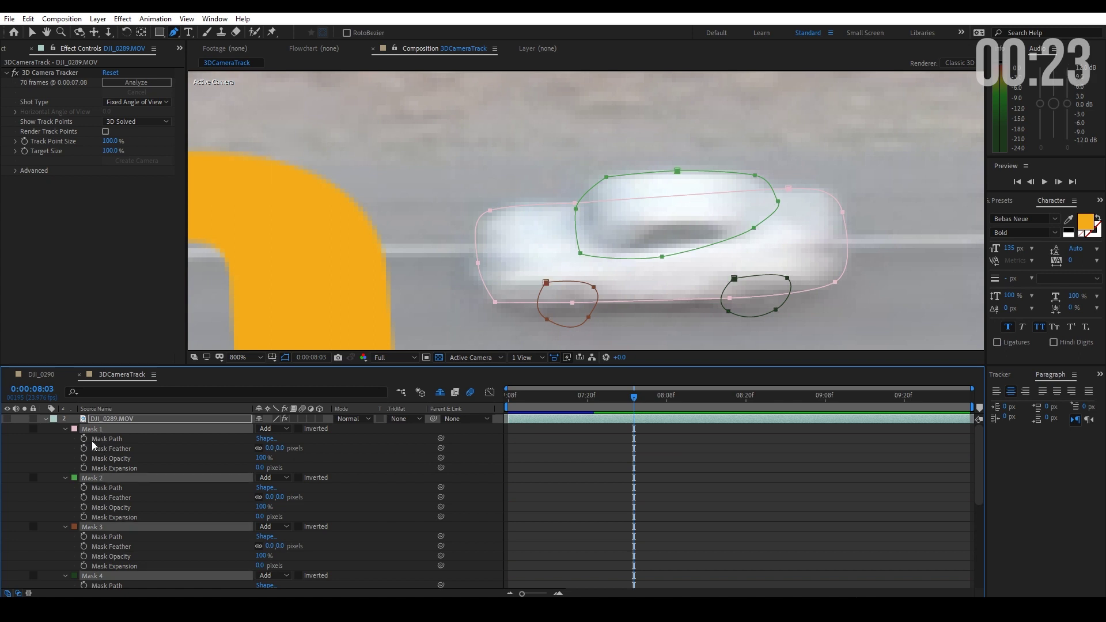
{"action": "key", "text": "alt+shift+m"}
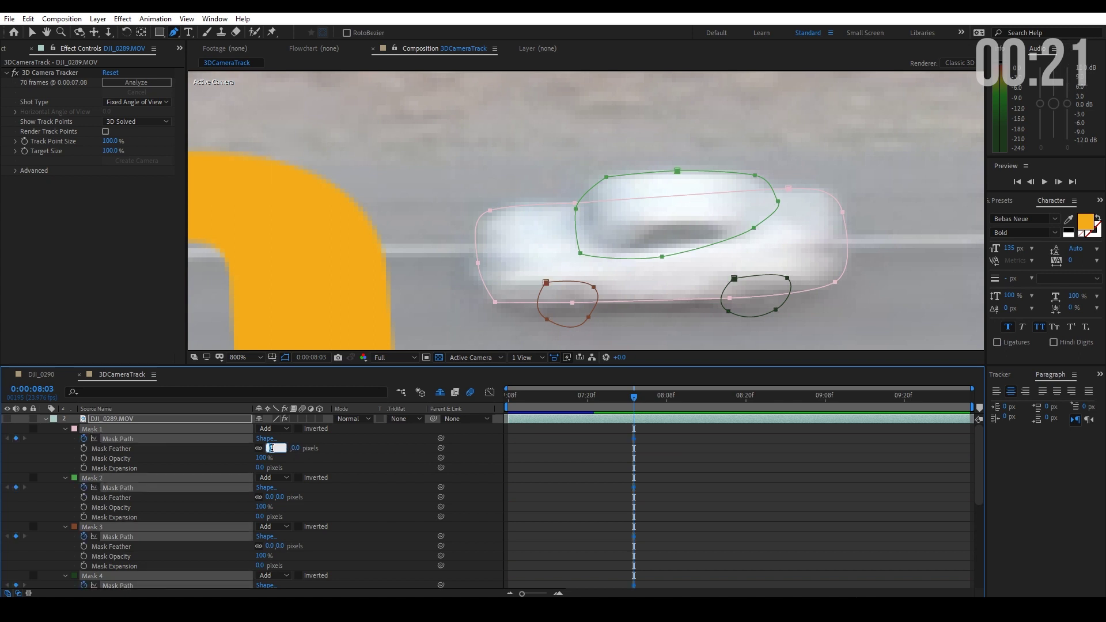
{"action": "type", "text": "3"}
{"action": "key", "text": "Return"}
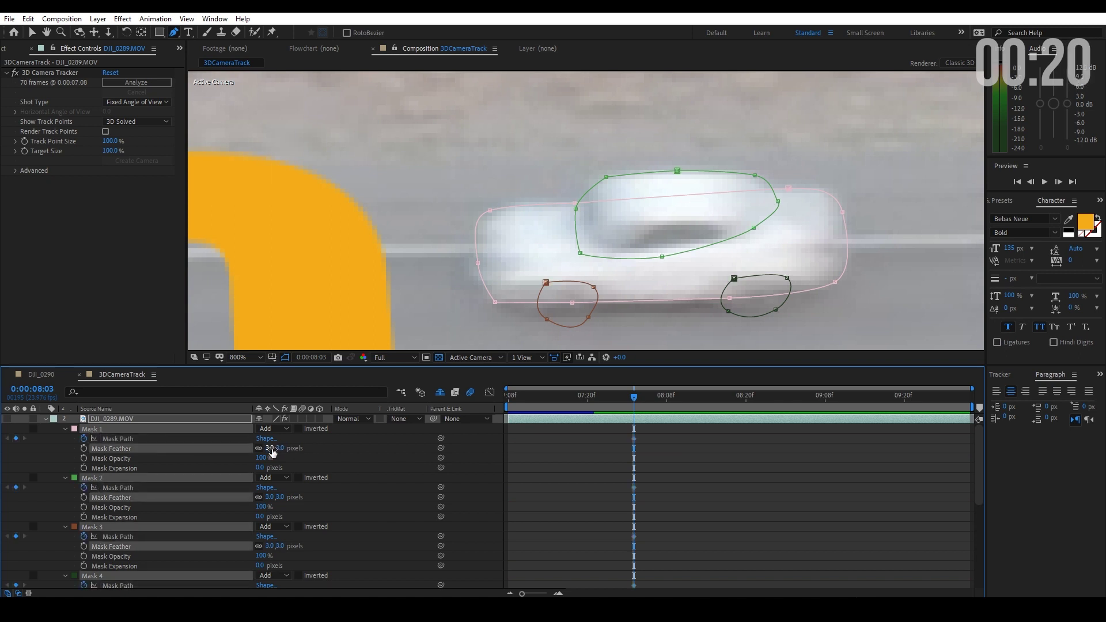
{"action": "left_click", "coordinate": [580, 461]}
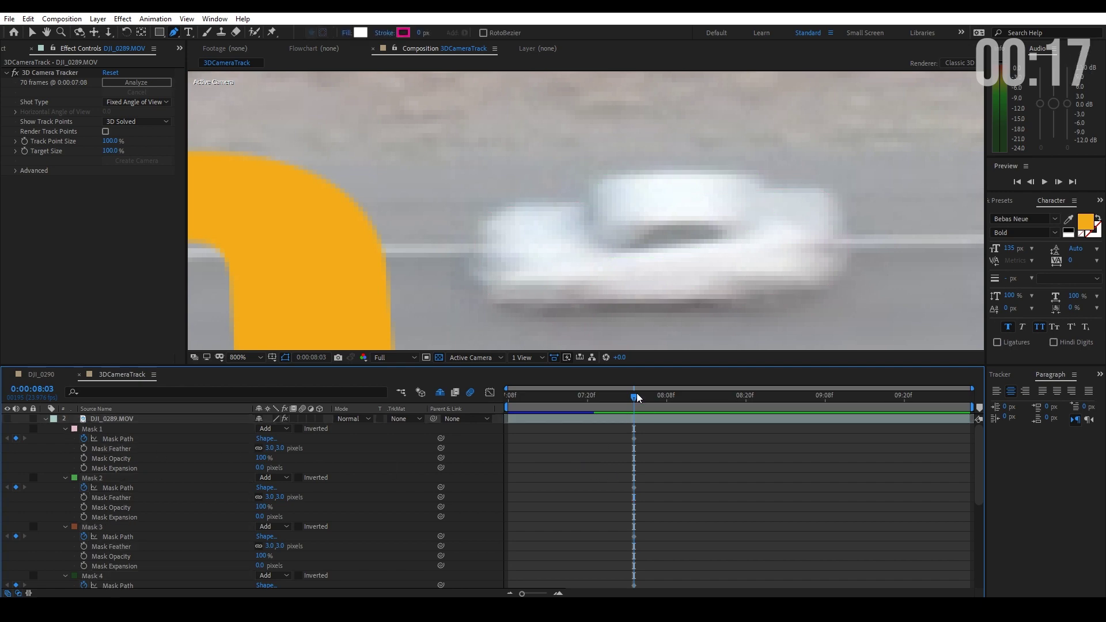
- At 0:00:10:02, move the roof mask, Mask 2, across the text onto the white car's roof
{"action": "left_click_drag", "start_coordinate": [635, 396], "coordinate": [646, 396]}
{"action": "scroll", "coordinate": [616, 292], "scroll_direction": "down", "scroll_amount": 6}
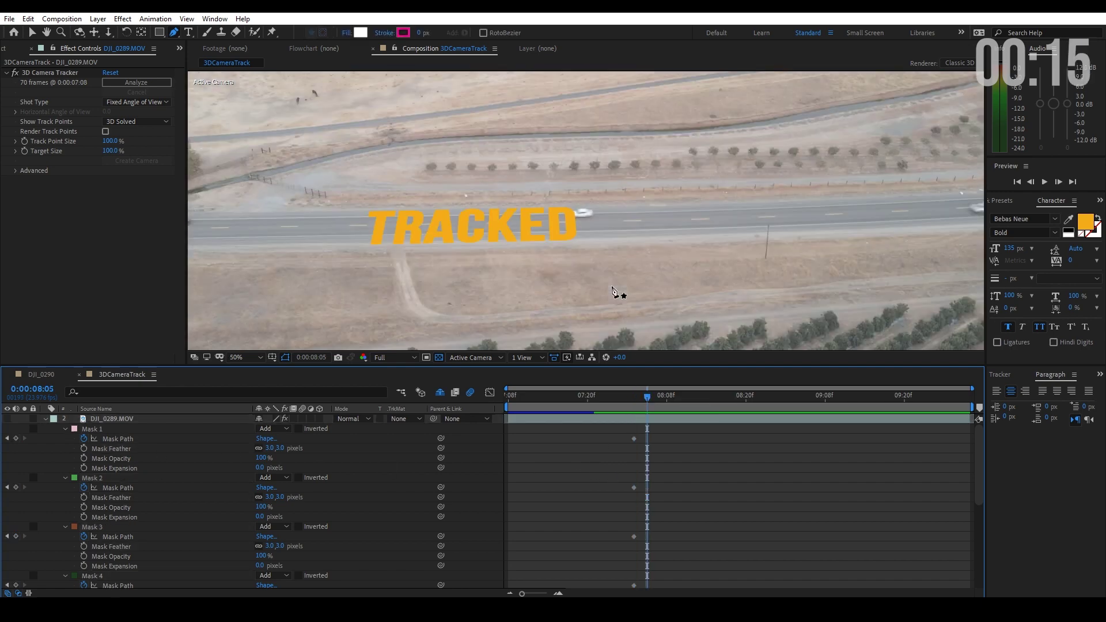
{"action": "left_click_drag", "start_coordinate": [652, 398], "coordinate": [944, 408]}
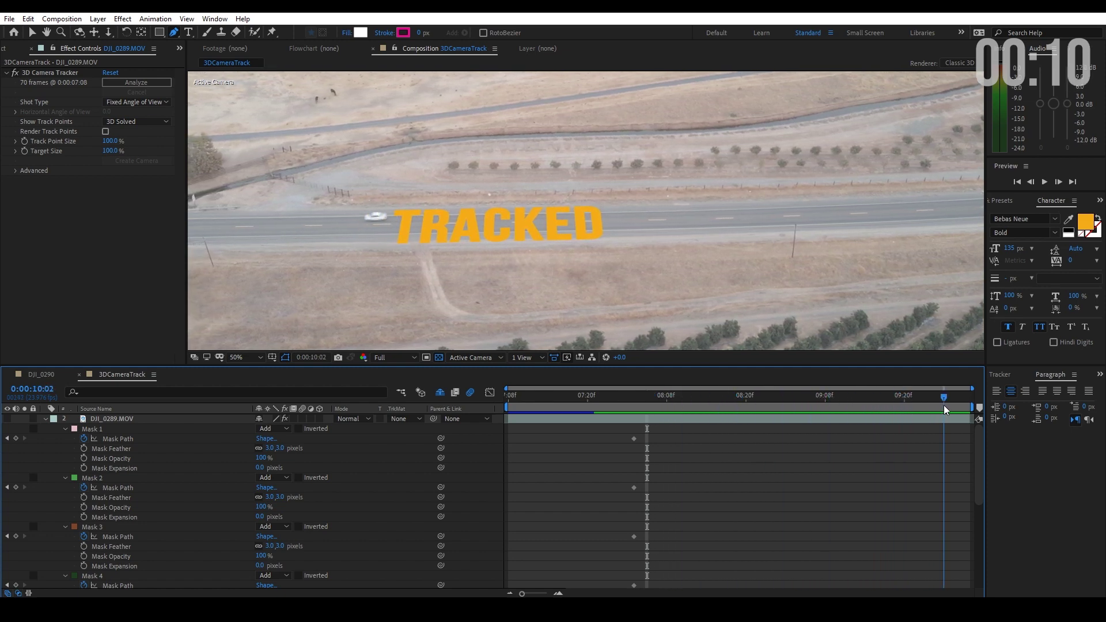
{"action": "left_click", "coordinate": [112, 436]}
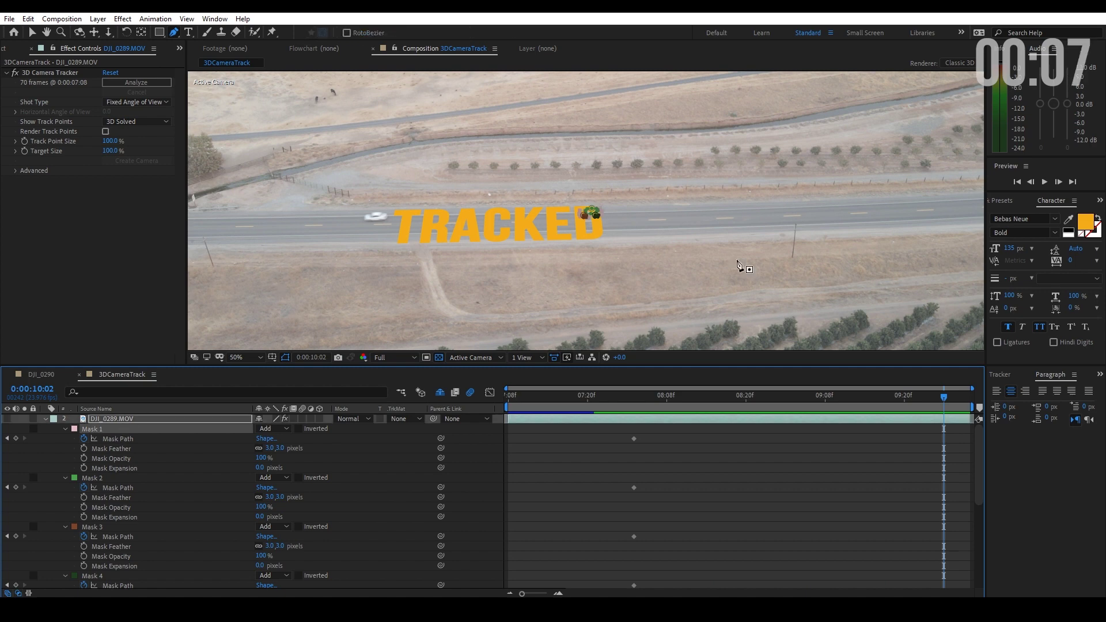
{"action": "scroll", "coordinate": [599, 214], "scroll_direction": "up", "scroll_amount": 2}
{"action": "key", "text": "v"}
{"action": "double_click", "coordinate": [593, 204]}
{"action": "left_click_drag", "start_coordinate": [596, 205], "coordinate": [314, 216]}
{"action": "left_click_drag", "start_coordinate": [509, 271], "coordinate": [980, 274]}
{"action": "left_click_drag", "start_coordinate": [808, 223], "coordinate": [232, 226]}
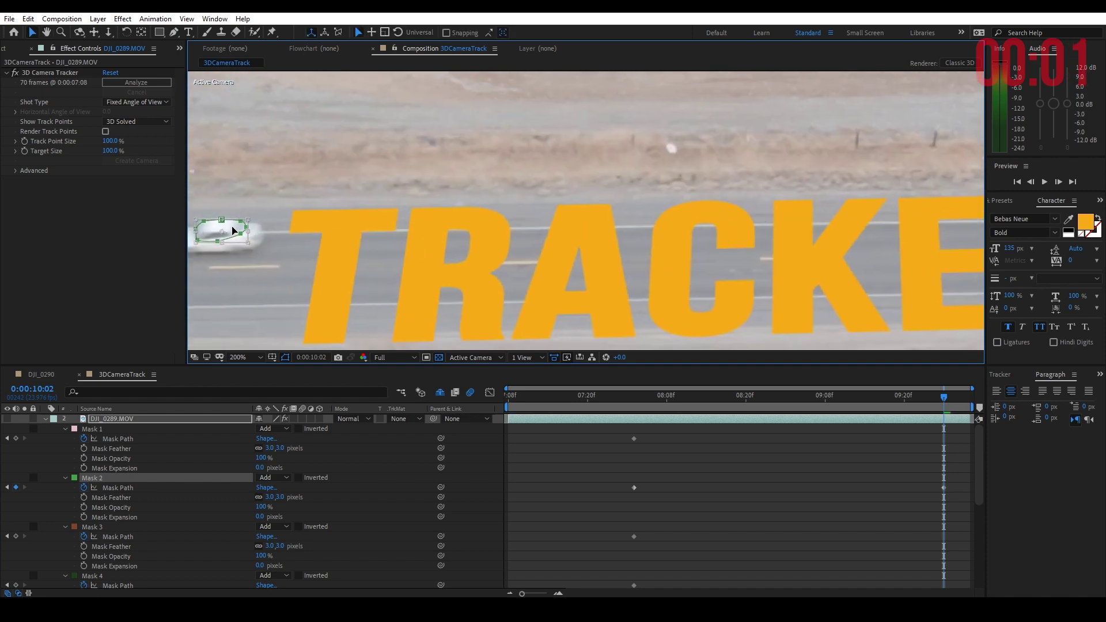
- Move the body mask, Mask 1, from the letter D onto the white car at 0:00:10:02
{"action": "left_click_drag", "start_coordinate": [388, 269], "coordinate": [592, 271]}
{"action": "left_click_drag", "start_coordinate": [973, 288], "coordinate": [461, 227]}
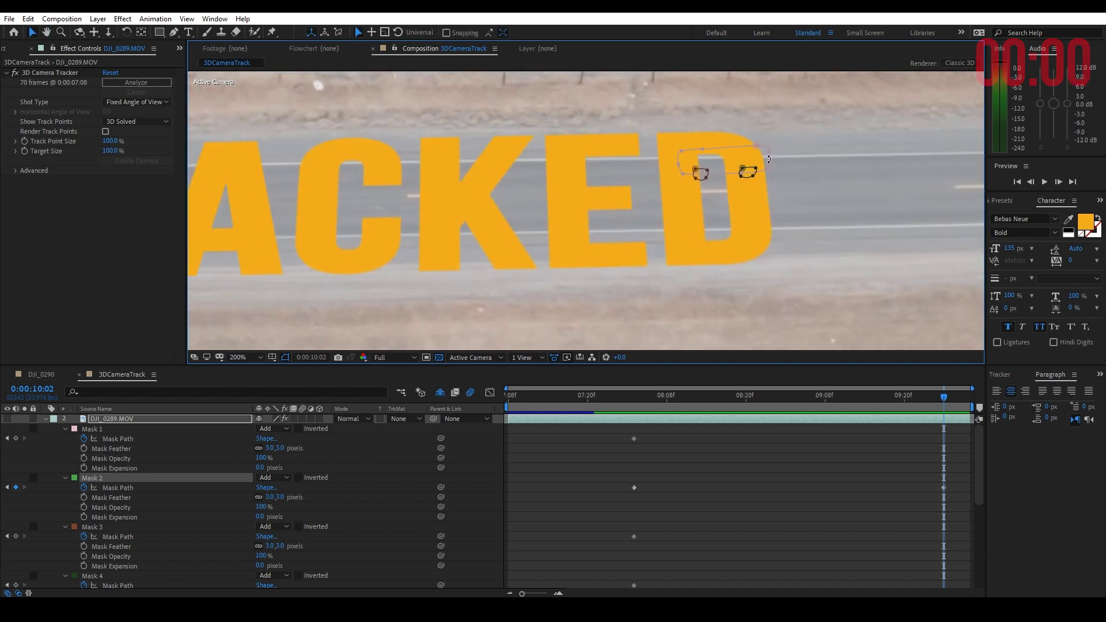
{"action": "left_click_drag", "start_coordinate": [707, 152], "coordinate": [404, 280]}
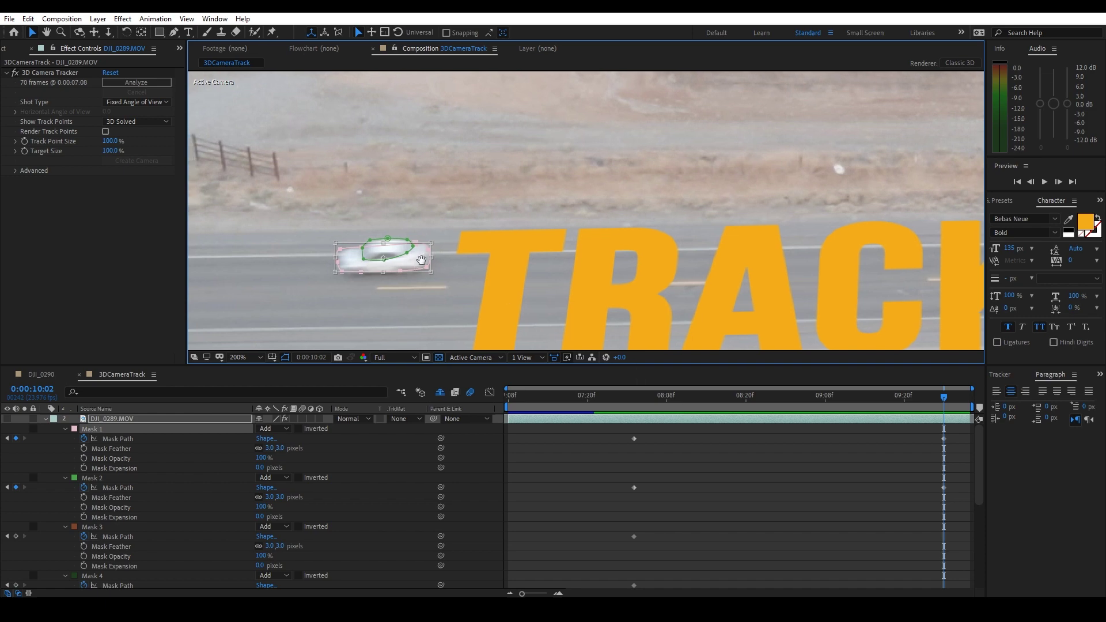
- Refine the body mask at 0:00:10:02 by adjusting its left edge and corner points to the car's outline
{"action": "left_click_drag", "start_coordinate": [413, 260], "coordinate": [549, 257]}
{"action": "scroll", "coordinate": [526, 285], "scroll_direction": "up", "scroll_amount": 1}
{"action": "left_click_drag", "start_coordinate": [626, 272], "coordinate": [707, 256]}
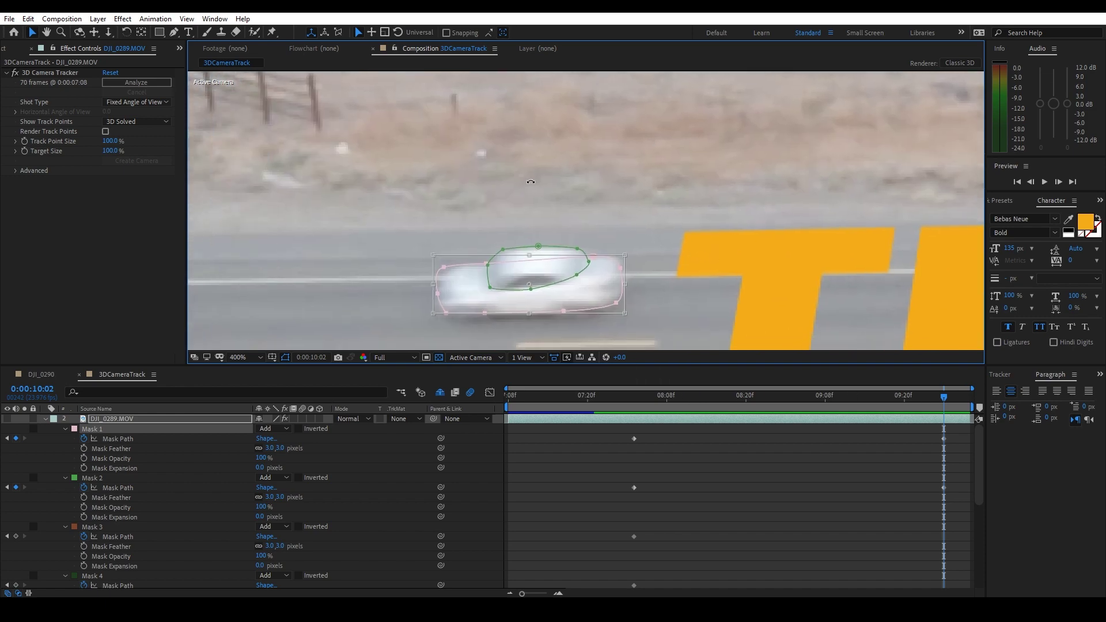
{"action": "double_click", "coordinate": [532, 218]}
{"action": "left_click_drag", "start_coordinate": [440, 267], "coordinate": [442, 268]}
{"action": "left_click", "coordinate": [647, 225]}
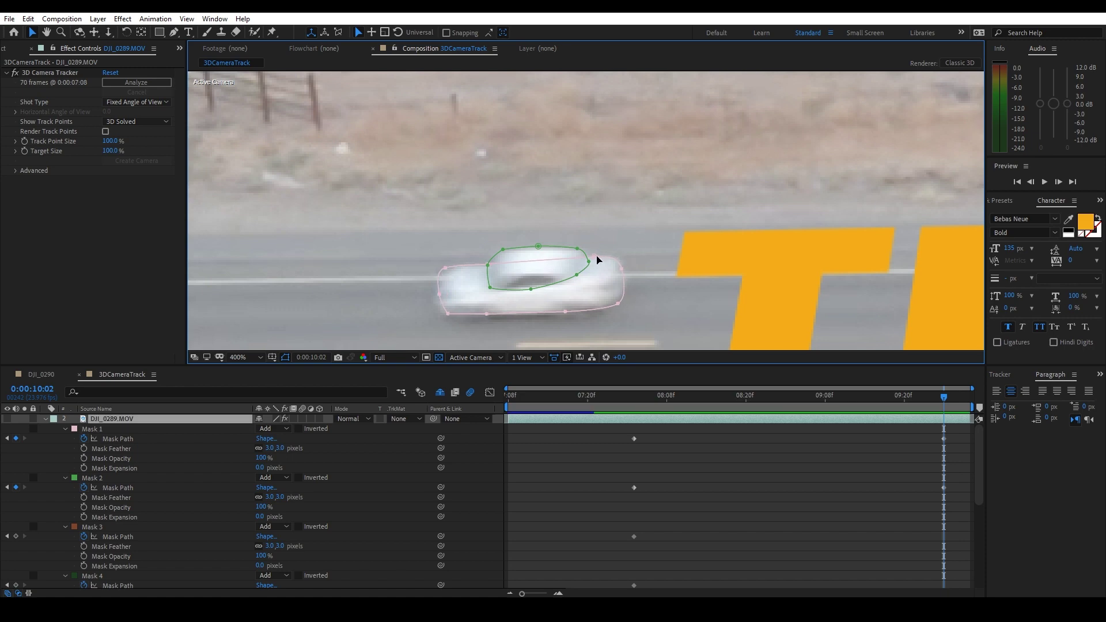
{"action": "left_click", "coordinate": [598, 260]}
{"action": "left_click_drag", "start_coordinate": [451, 315], "coordinate": [443, 314]}
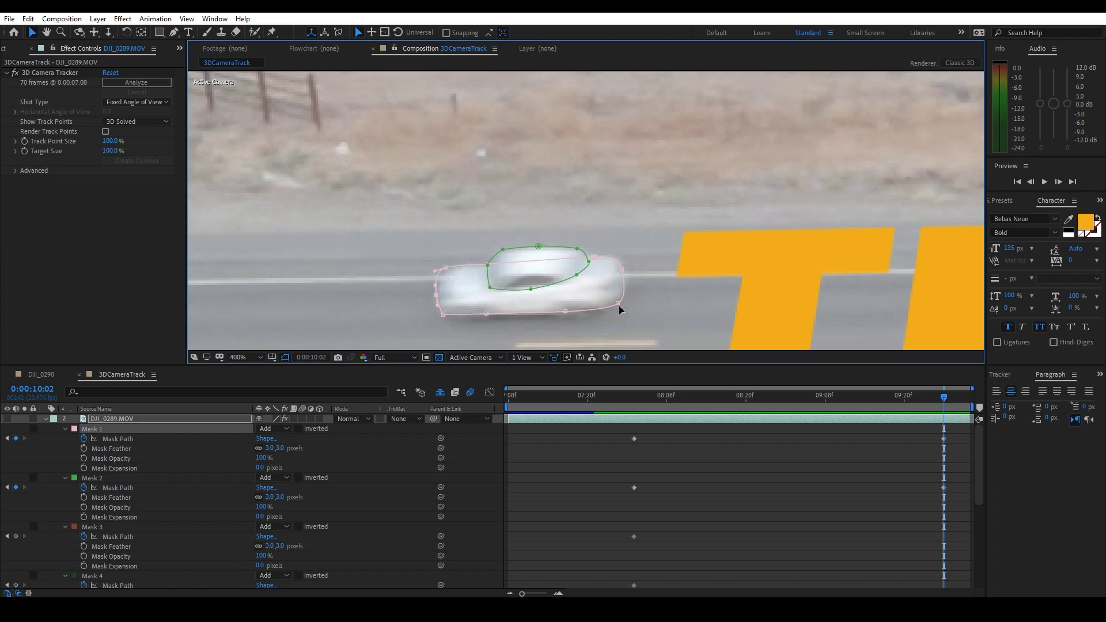
- Move the left wheel mask, Mask 3, from the letter D onto the car's left wheel at 0:00:10:02
{"action": "left_click_drag", "start_coordinate": [669, 276], "coordinate": [193, 221]}
{"action": "scroll", "coordinate": [691, 247], "scroll_direction": "down", "scroll_amount": 2}
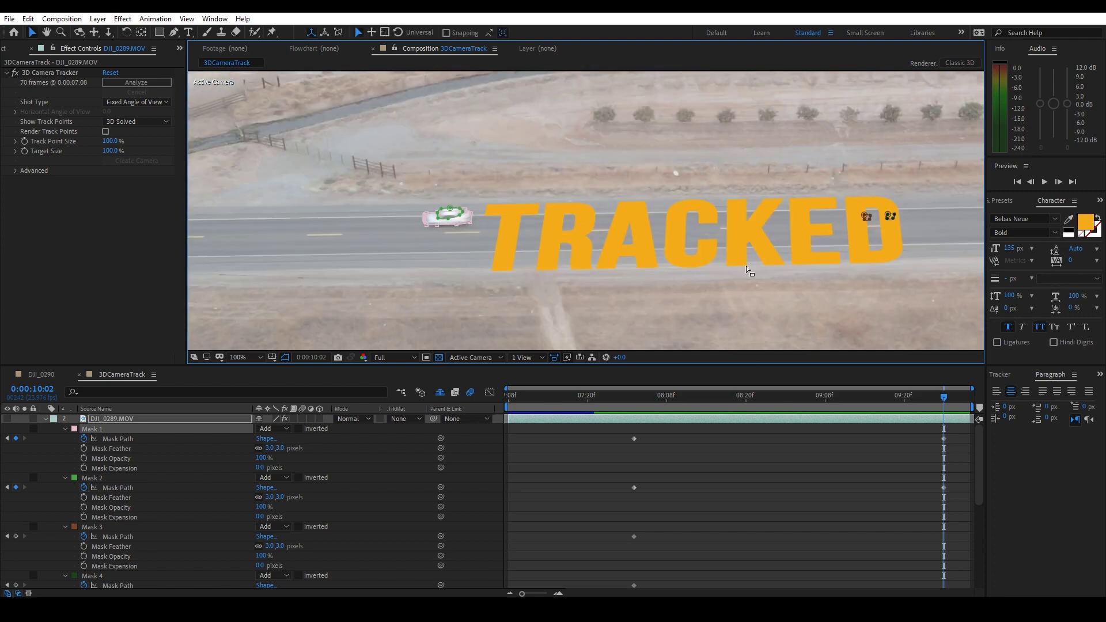
{"action": "left_click_drag", "start_coordinate": [888, 251], "coordinate": [767, 259]}
{"action": "scroll", "coordinate": [767, 259], "scroll_direction": "up", "scroll_amount": 1}
{"action": "left_click", "coordinate": [915, 238]}
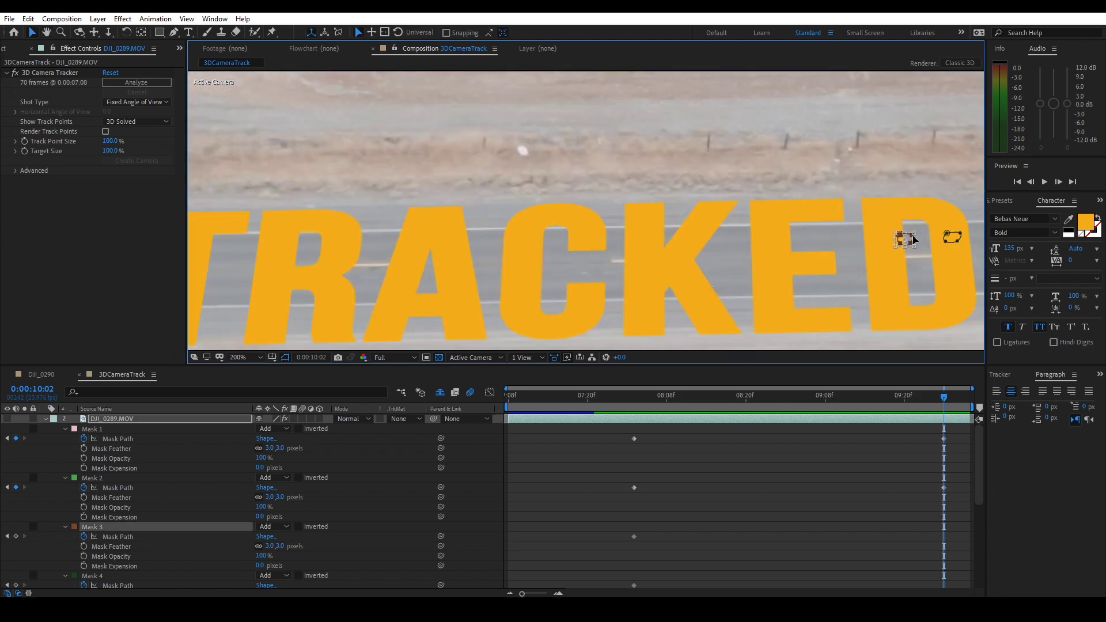
{"action": "left_click_drag", "start_coordinate": [912, 238], "coordinate": [476, 256]}
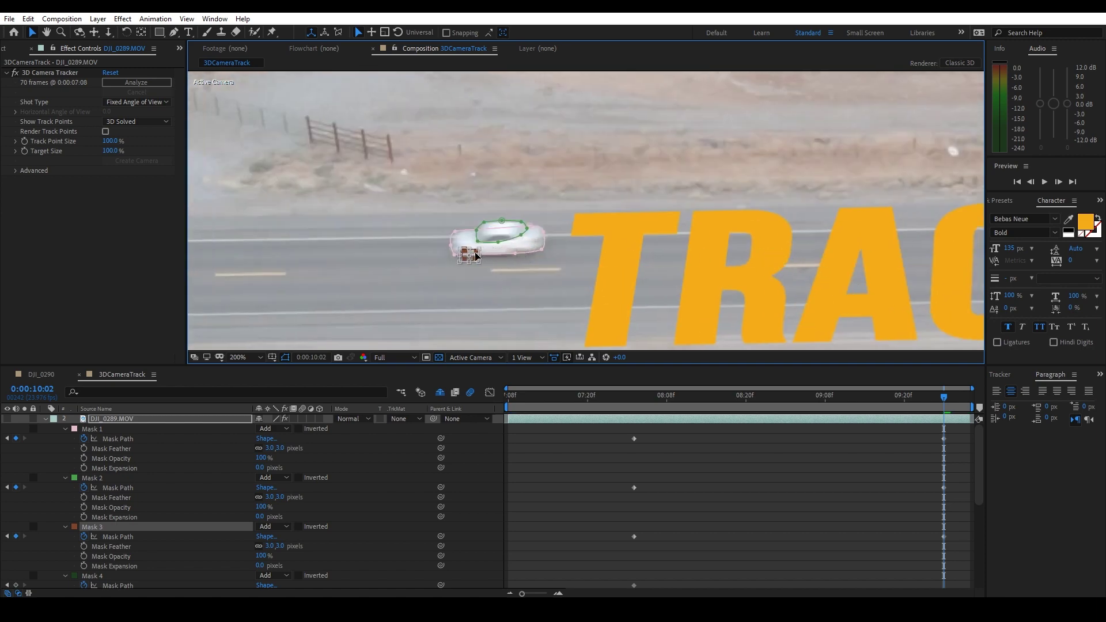
- Move the right wheel mask, Mask 4, from the letter D onto the car's right wheel at 0:00:10:02
{"action": "left_click_drag", "start_coordinate": [842, 262], "coordinate": [350, 260]}
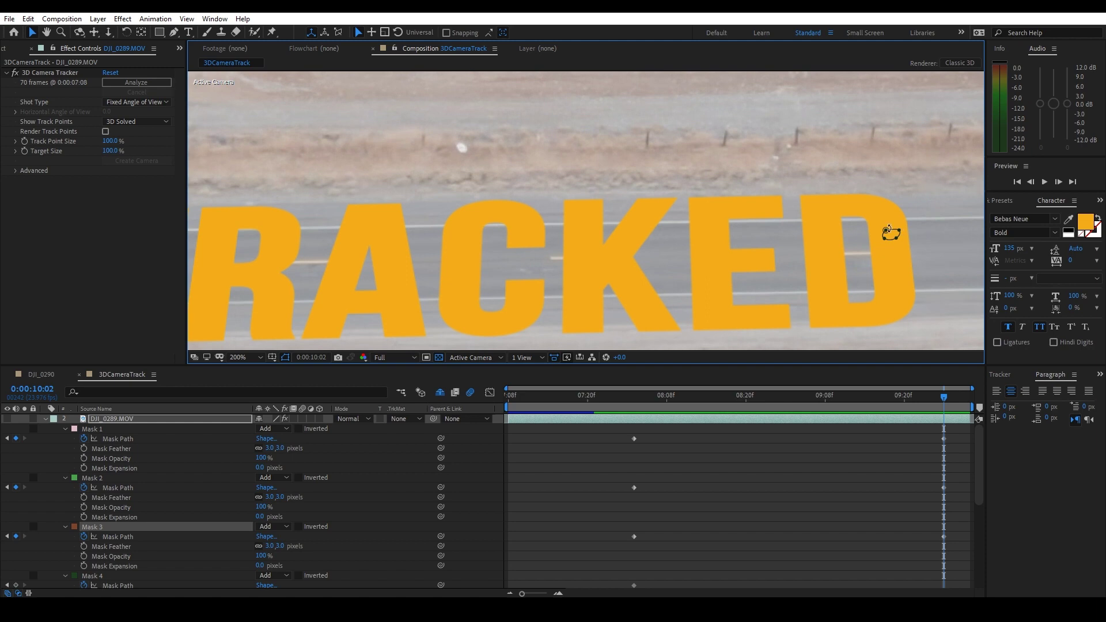
{"action": "left_click", "coordinate": [900, 233]}
{"action": "left_click_drag", "start_coordinate": [896, 235], "coordinate": [467, 247]}
{"action": "left_click_drag", "start_coordinate": [522, 271], "coordinate": [389, 252]}
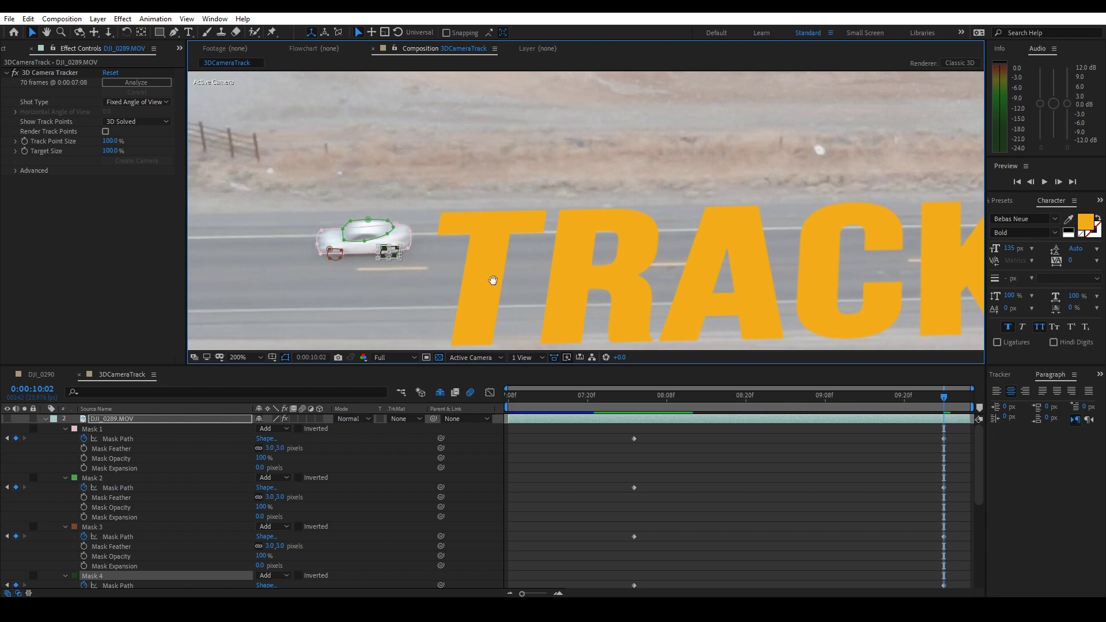
- Nudge both wheel masks at 0:00:10:02 to align them precisely with the car's wheels
{"action": "left_click_drag", "start_coordinate": [485, 281], "coordinate": [666, 281]}
{"action": "scroll", "coordinate": [573, 272], "scroll_direction": "up", "scroll_amount": 3}
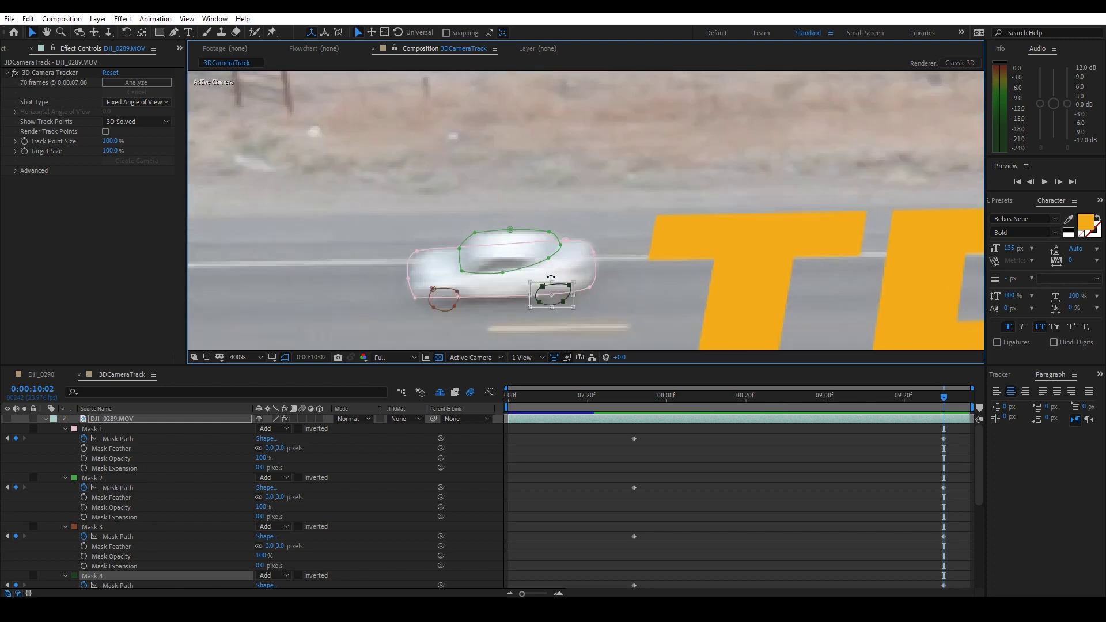
{"action": "left_click_drag", "start_coordinate": [723, 283], "coordinate": [693, 231]}
{"action": "left_click_drag", "start_coordinate": [588, 238], "coordinate": [597, 231]}
{"action": "double_click", "coordinate": [377, 242]}
{"action": "left_click_drag", "start_coordinate": [378, 245], "coordinate": [382, 240]}
{"action": "left_click", "coordinate": [293, 162]}
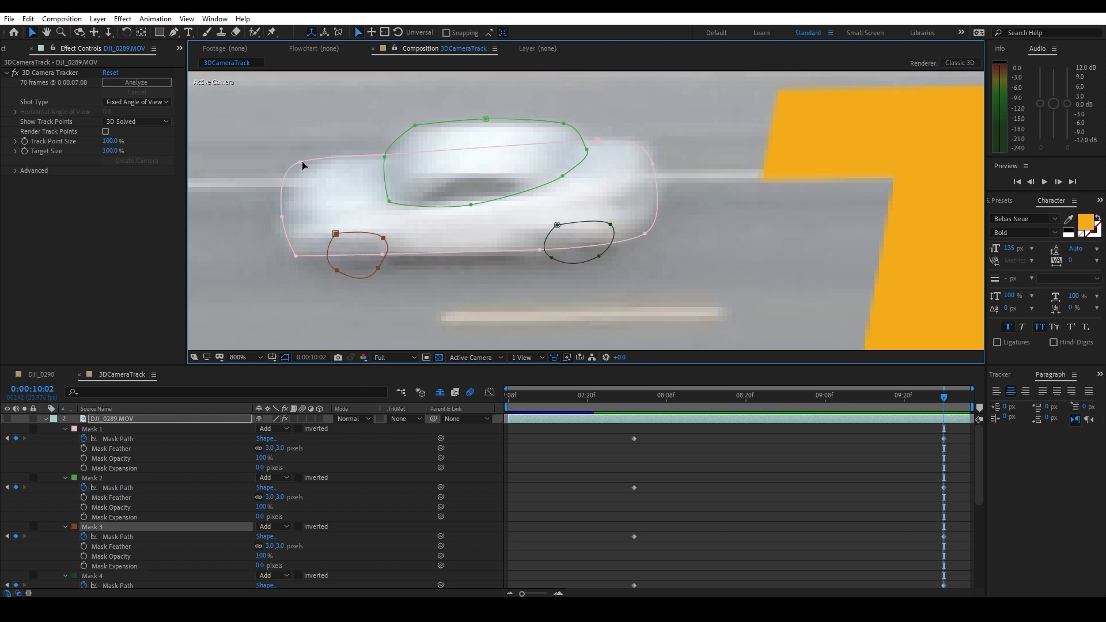
- Shift the body mask, Mask 1, slightly right at 0:00:10:02 and adjust its lower-right curve to the car's outline
{"action": "key", "text": "Return"}
{"action": "left_click_drag", "start_coordinate": [306, 165], "coordinate": [308, 165]}
{"action": "left_click", "coordinate": [699, 243]}
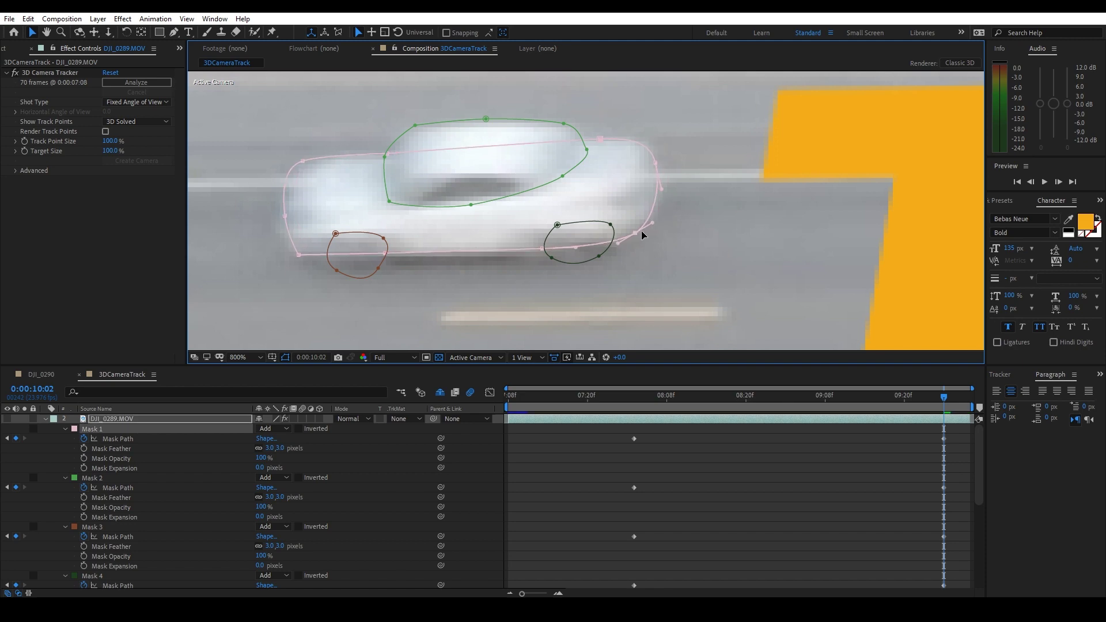
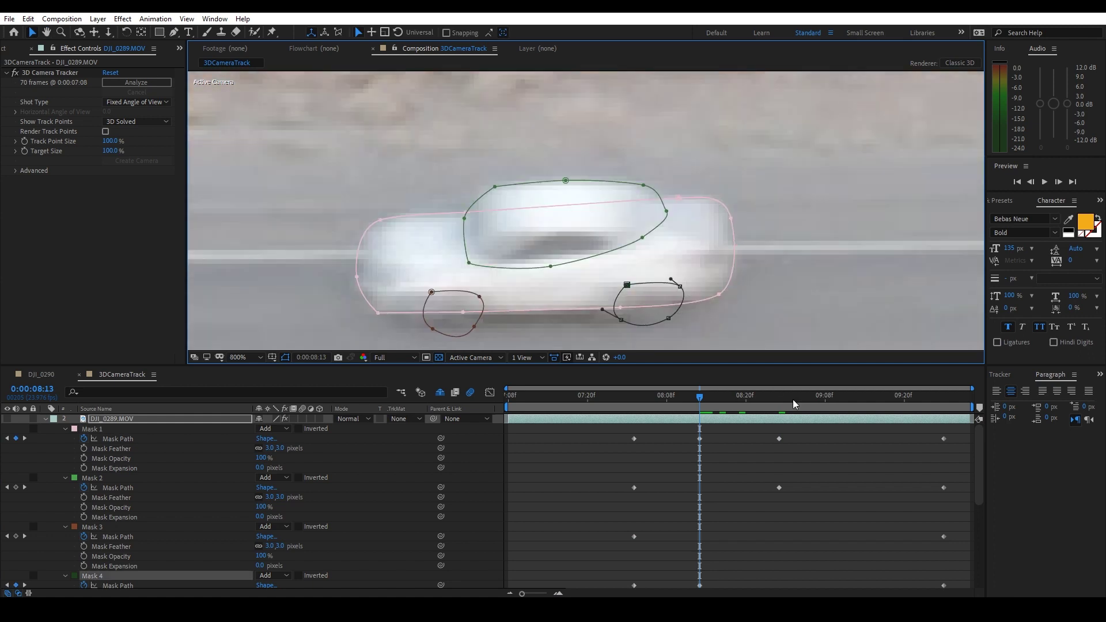
- Nudge the roof mask, Mask 2, left at 0:00:08:13 and refit the body mask, Mask 1, to the car at 0:00:09:14
{"action": "double_click", "coordinate": [567, 183]}
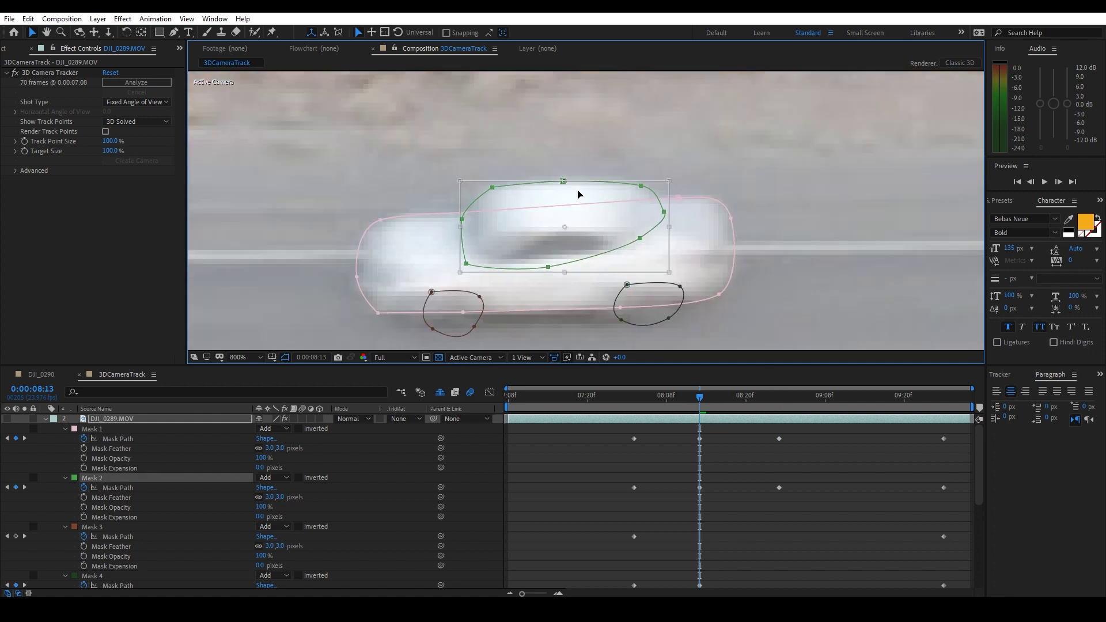
{"action": "left_click_drag", "start_coordinate": [766, 398], "coordinate": [862, 395]}
{"action": "scroll", "coordinate": [523, 254], "scroll_direction": "down", "scroll_amount": 3}
{"action": "left_click_drag", "start_coordinate": [334, 249], "coordinate": [523, 254]}
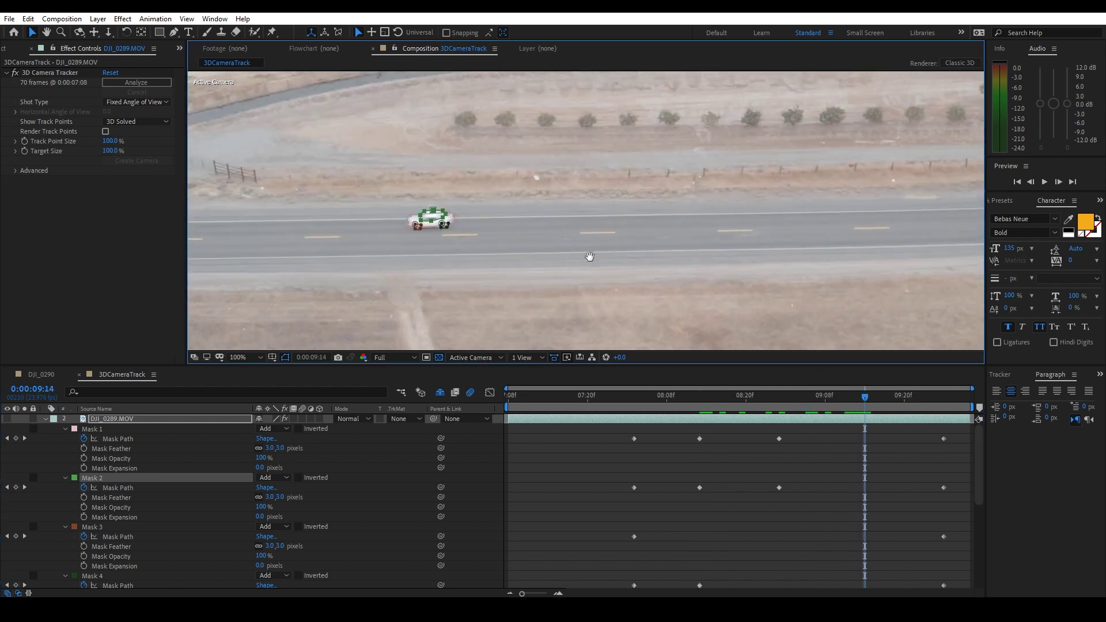
{"action": "scroll", "coordinate": [524, 256], "scroll_direction": "up", "scroll_amount": 2}
{"action": "scroll", "coordinate": [645, 259], "scroll_direction": "up", "scroll_amount": 1}
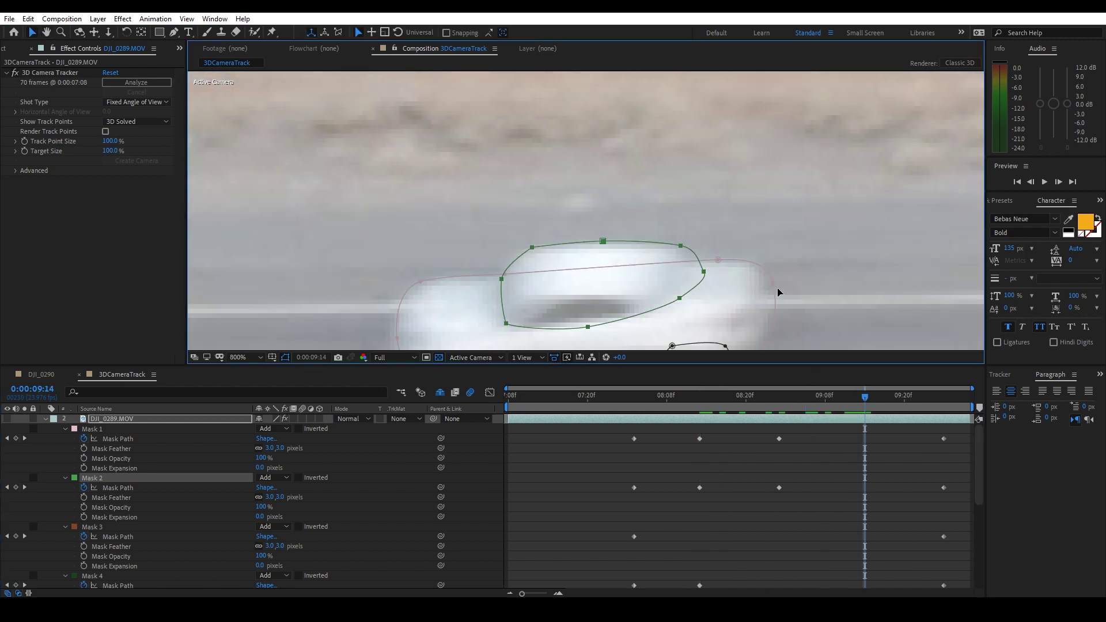
{"action": "left_click_drag", "start_coordinate": [772, 282], "coordinate": [768, 283]}
{"action": "left_click_drag", "start_coordinate": [585, 295], "coordinate": [731, 257]}
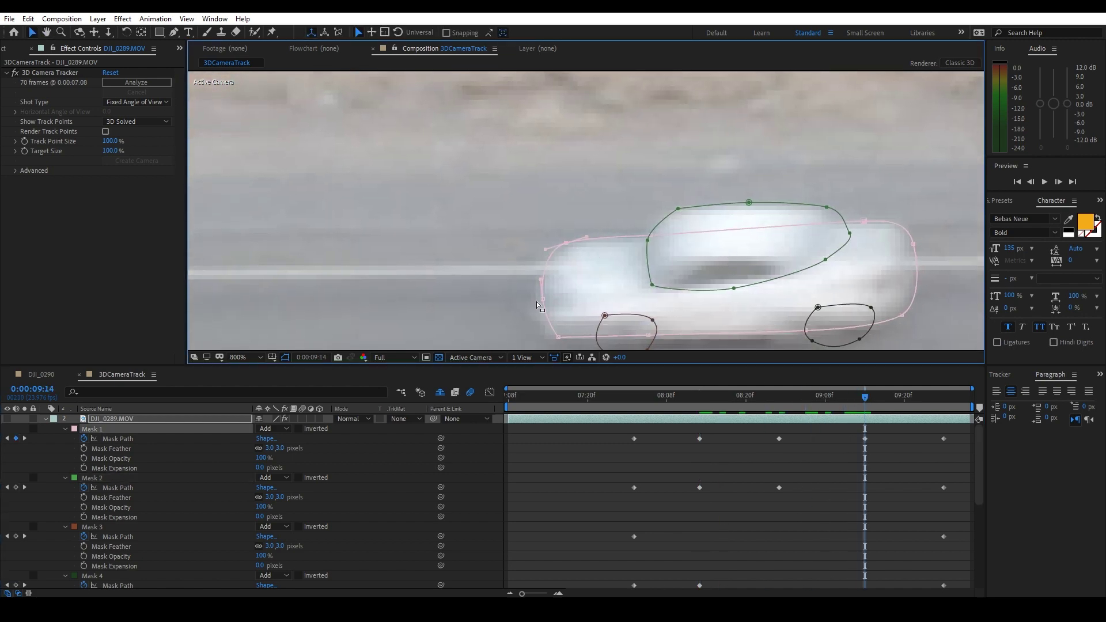
- Collapse the masked DJI_0289.MOV layer's properties and make the layer visible so the car covers the text
{"action": "scroll", "coordinate": [595, 306], "scroll_direction": "down", "scroll_amount": 2}
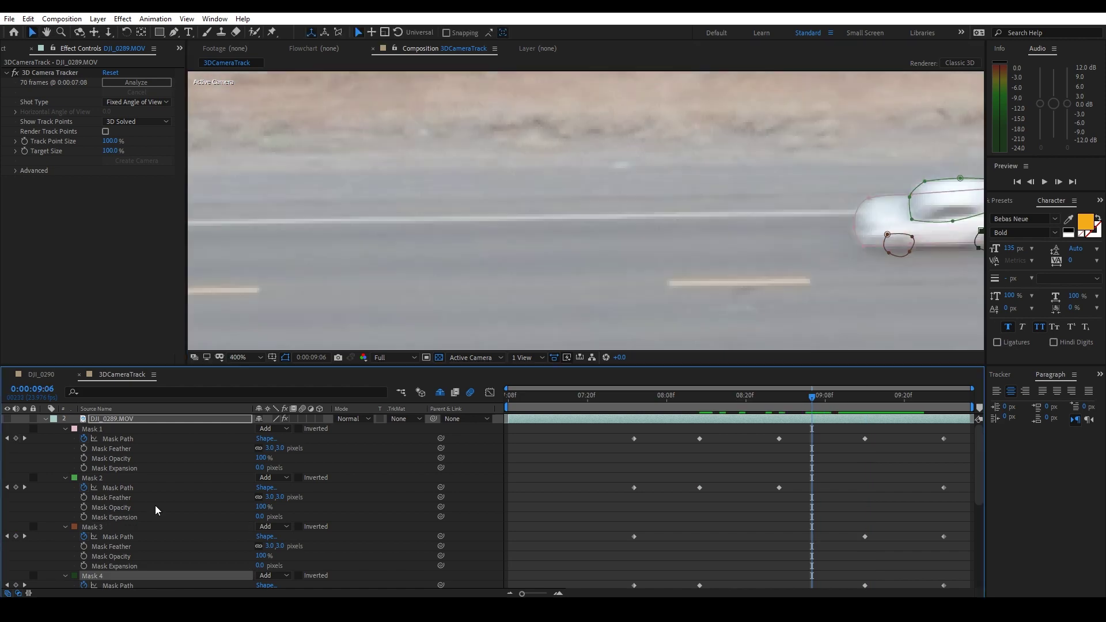
{"action": "scroll", "coordinate": [161, 507], "scroll_direction": "down", "scroll_amount": 2}
{"action": "left_click", "coordinate": [24, 583]}
{"action": "scroll", "coordinate": [218, 493], "scroll_direction": "up", "scroll_amount": 10}
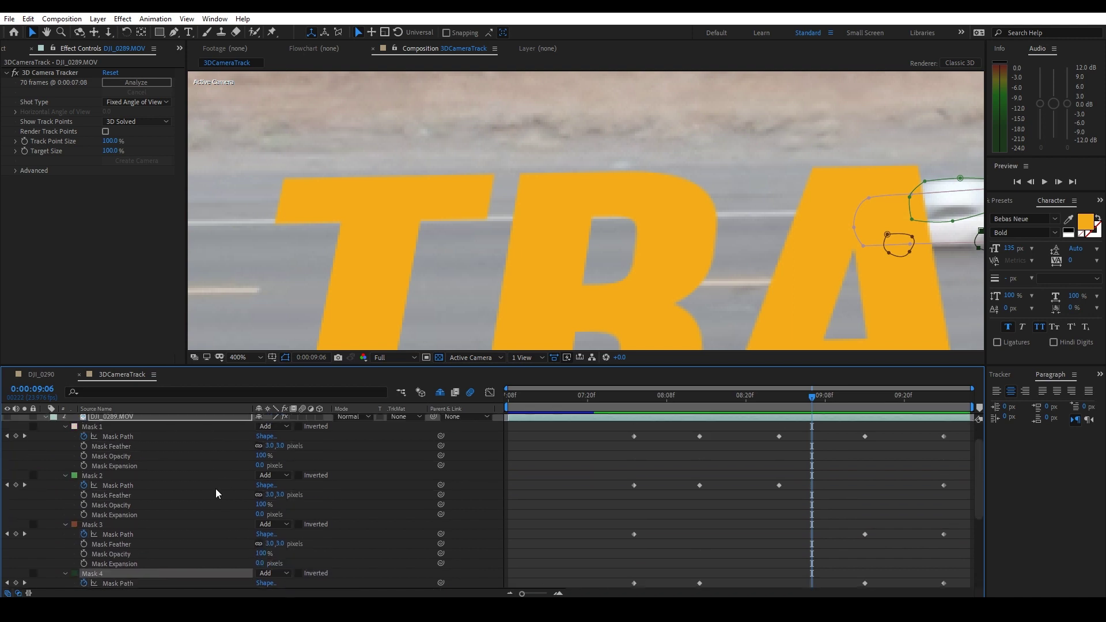
{"action": "left_click", "coordinate": [44, 418]}
{"action": "key", "text": "comma"}
{"action": "key", "text": "comma"}
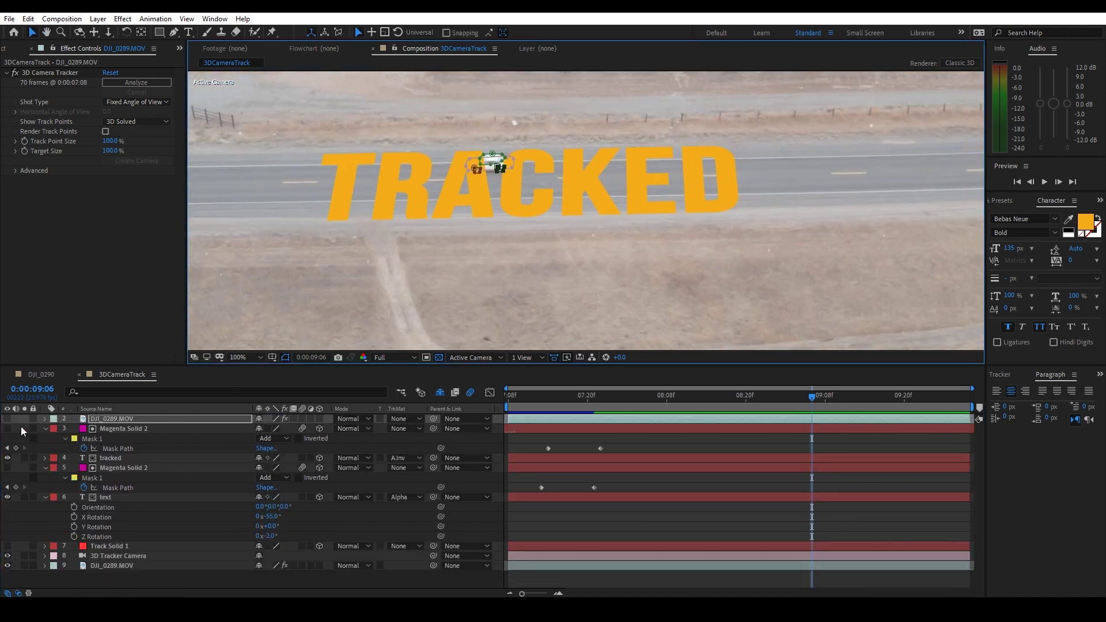
{"action": "left_click", "coordinate": [3, 424]}
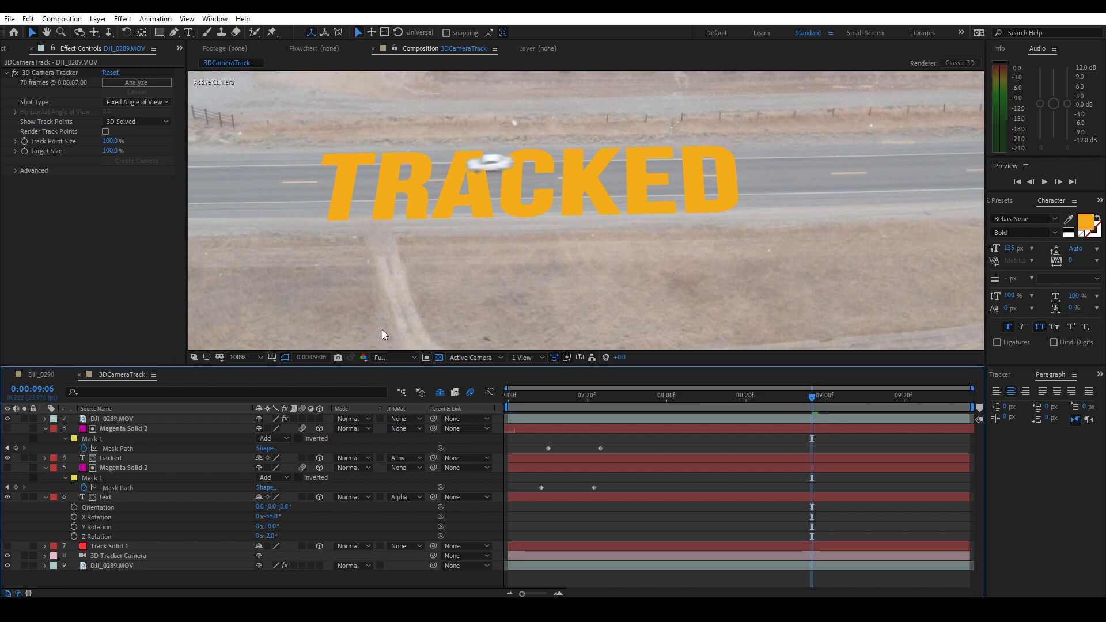
- Select the tracked and text layers together
{"action": "left_click", "coordinate": [130, 423]}
{"action": "left_click", "coordinate": [115, 457]}
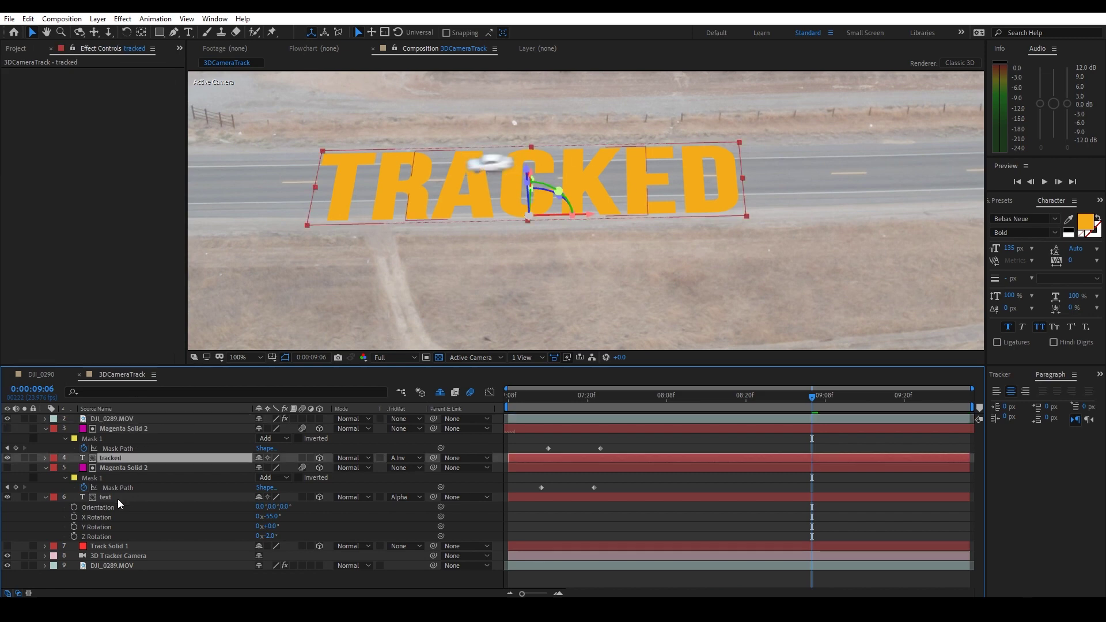
{"action": "left_click", "coordinate": [117, 499], "text": "ctrl"}
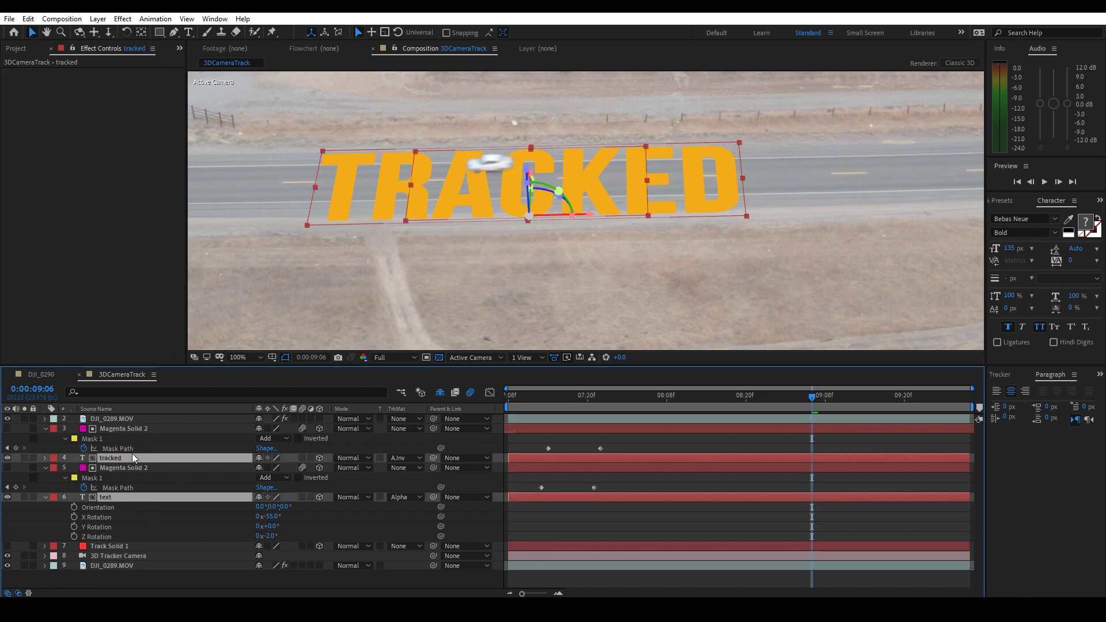